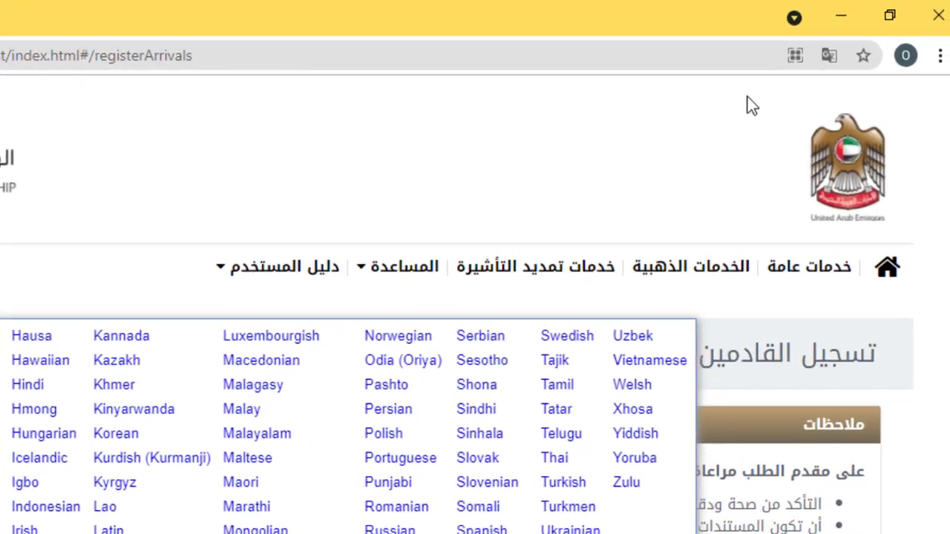
Have the browser always translate Arabic pages into English
left_click(949, 43)
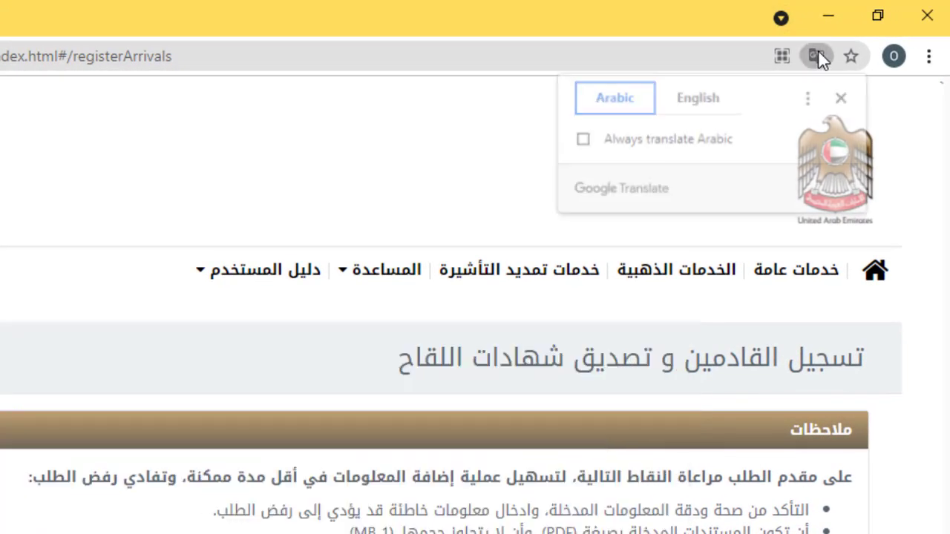
left_click(698, 102)
left_click(618, 138)
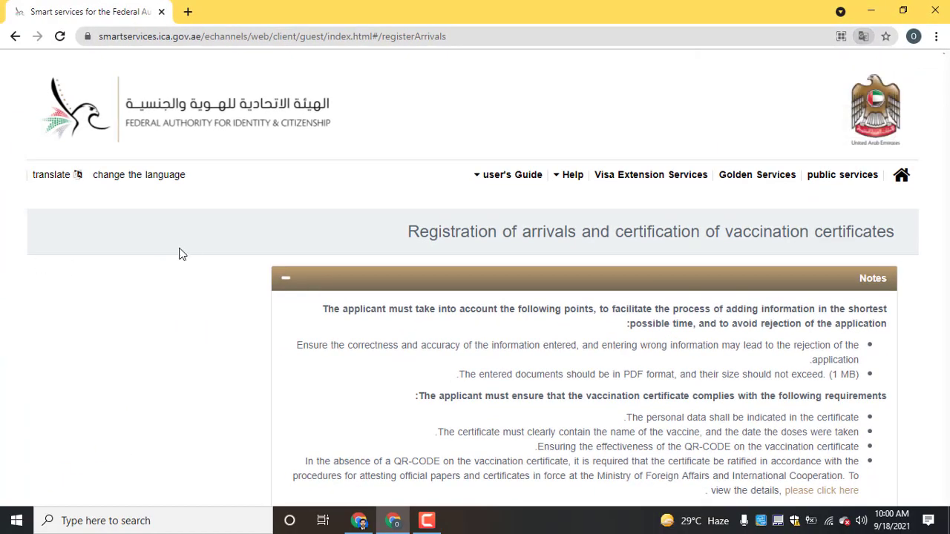
Switch the ICA site's language to English
scroll(33, 301, "down", 3)
scroll(33, 302, "up", 3)
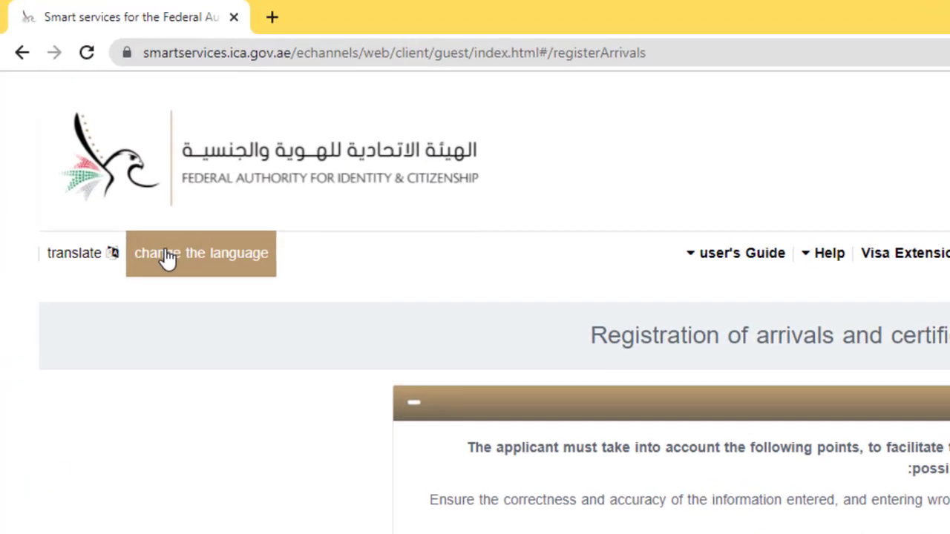
left_click(167, 256)
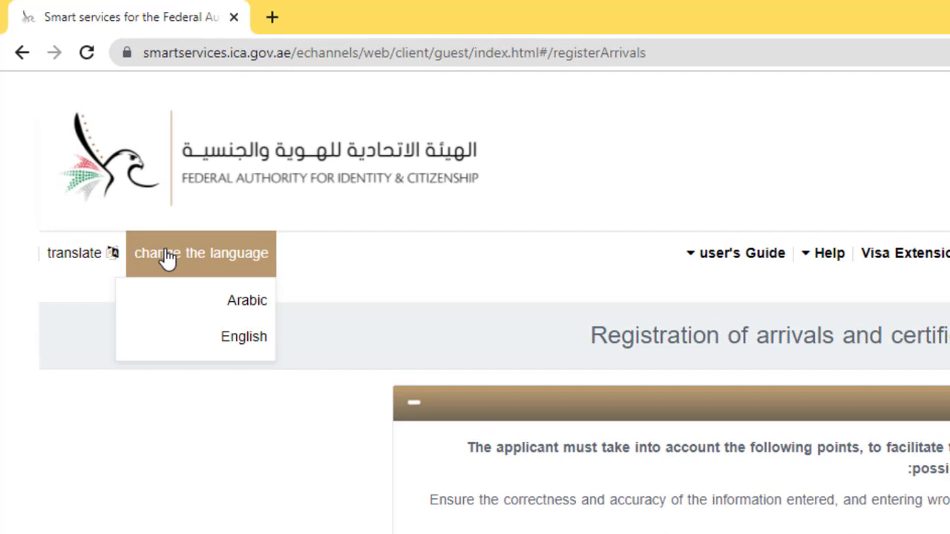
left_click(250, 344)
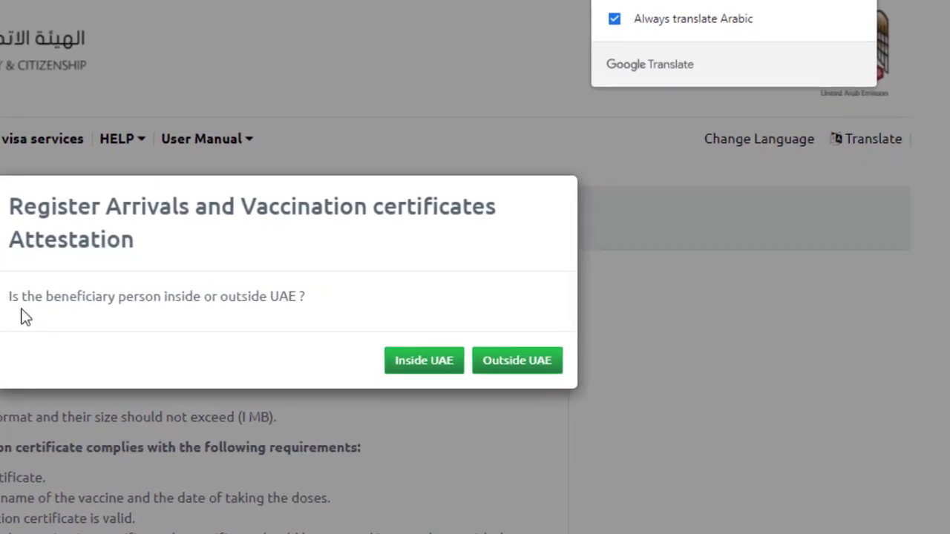
Answer that the beneficiary is Outside UAE and scroll through the Notes
left_click(517, 363)
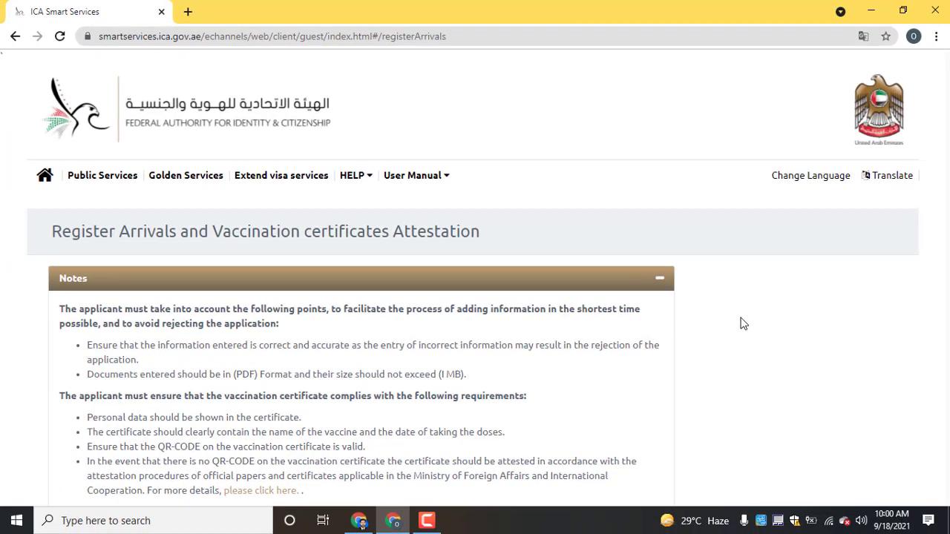
scroll(736, 324, "down", 3)
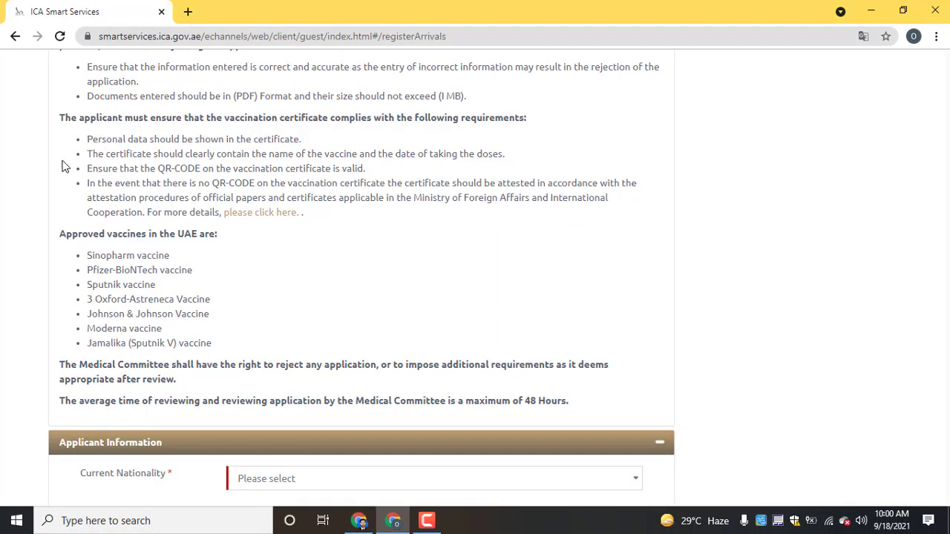
scroll(64, 166, "up", 1)
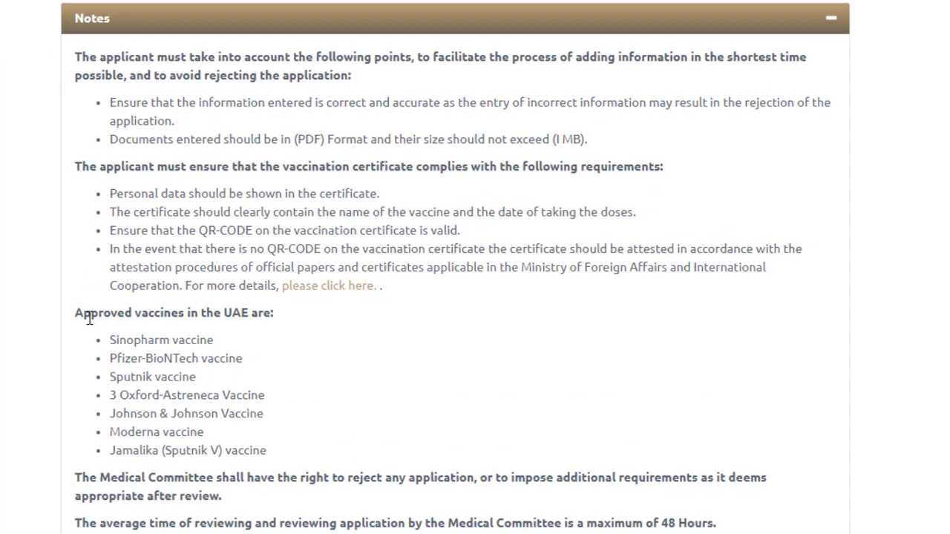
scroll(248, 356, "down", 3)
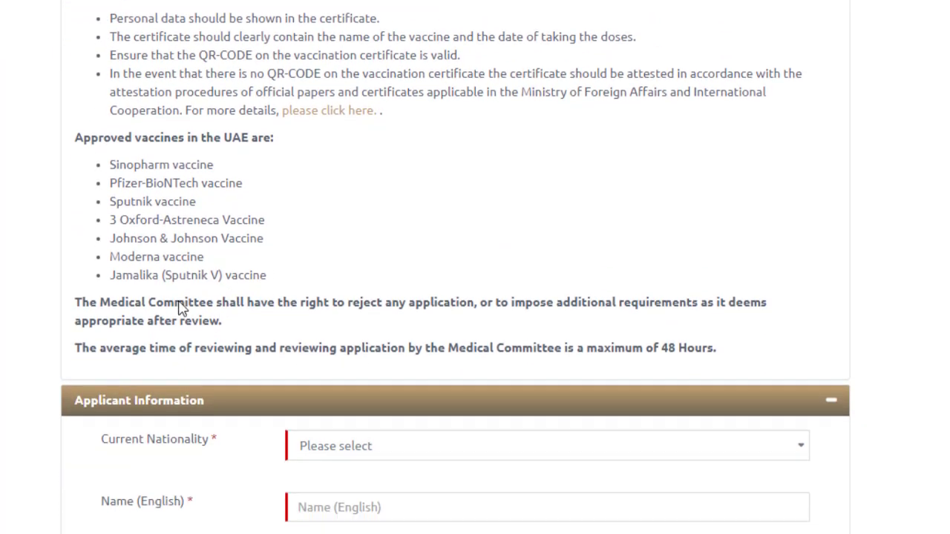
Highlight the approved vaccines one by one: Pfizer-BioNTech, Sputnik, Oxford-AstraZeneca, Johnson & Johnson, Moderna
left_click_drag(127, 165, 184, 182)
left_click(172, 188)
left_click_drag(124, 186, 199, 185)
left_click(147, 203)
left_click_drag(138, 202, 179, 202)
left_click(158, 237)
left_click_drag(131, 220, 241, 229)
left_click(132, 238)
left_click_drag(131, 238, 280, 248)
left_click_drag(145, 257, 250, 277)
left_click(184, 223)
left_click_drag(128, 169, 254, 273)
left_click(254, 274)
Review the vaccines list and committee note, then scroll to Applicant Information
scroll(330, 258, "down", 1)
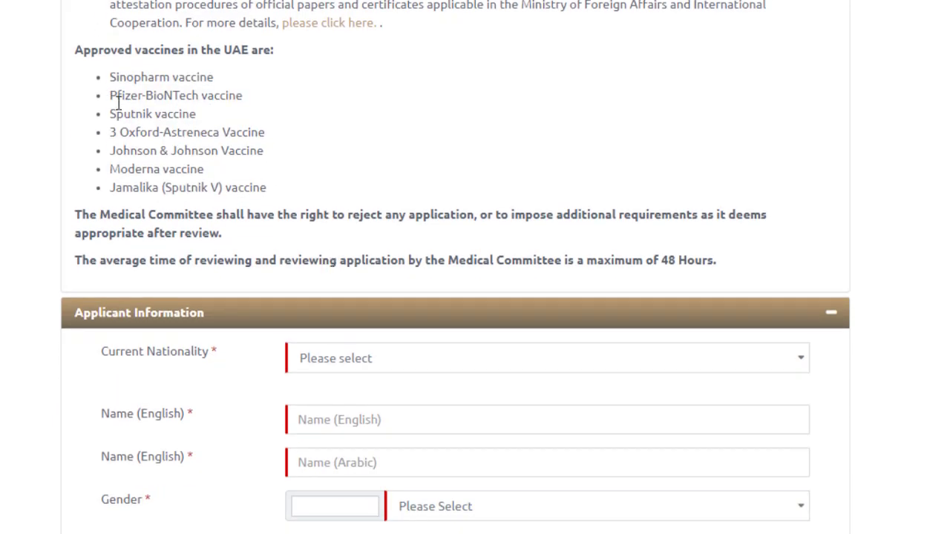
left_click_drag(111, 77, 294, 201)
left_click(297, 202)
scroll(475, 212, "down", 3)
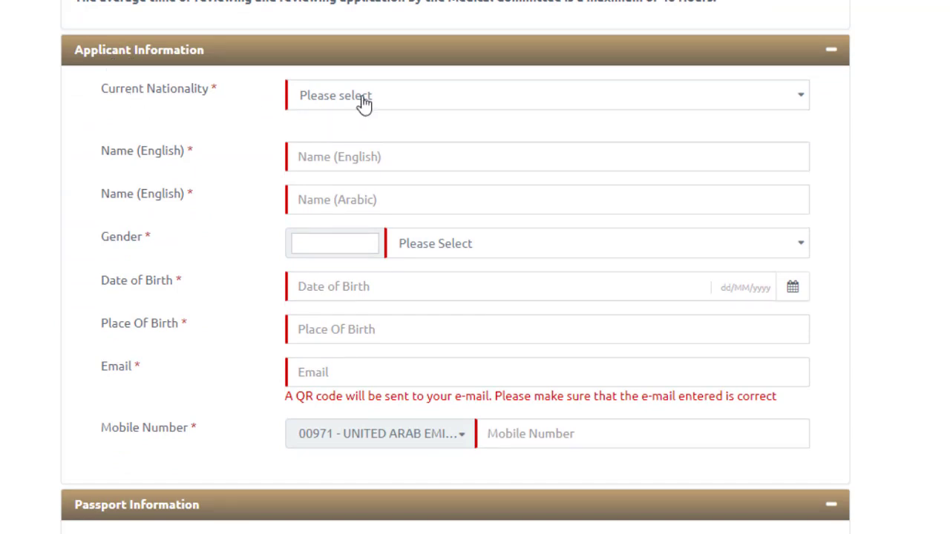
Set Current Nationality to PAKISTAN by searching 'pak'
left_click(407, 104)
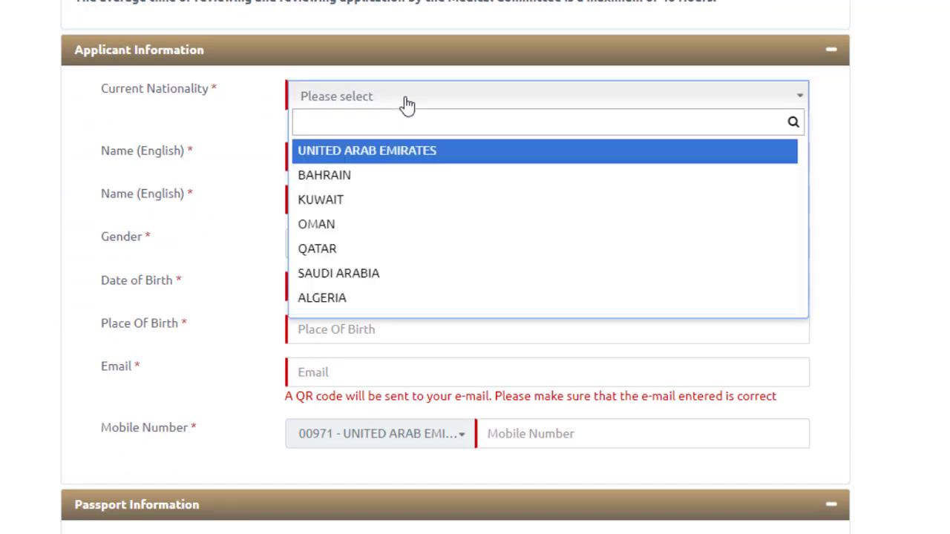
type("pa")
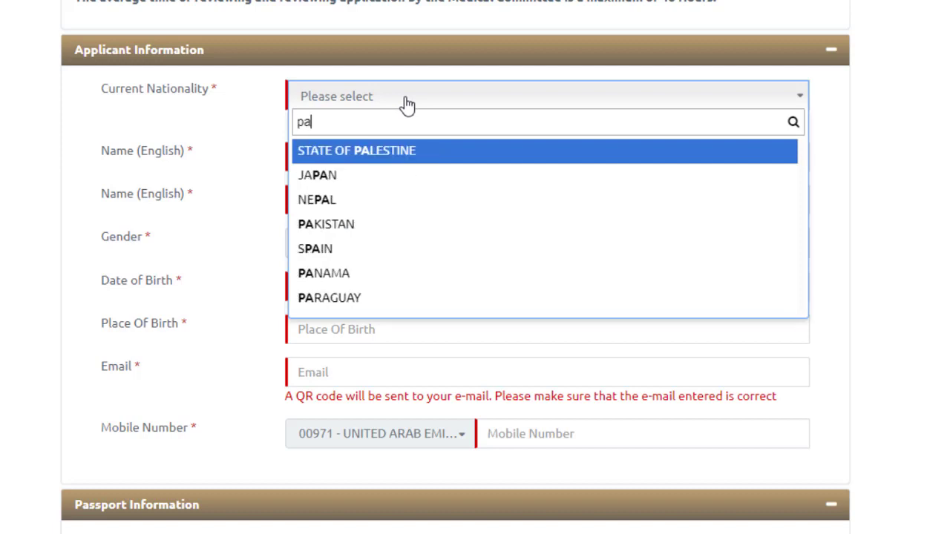
type("k")
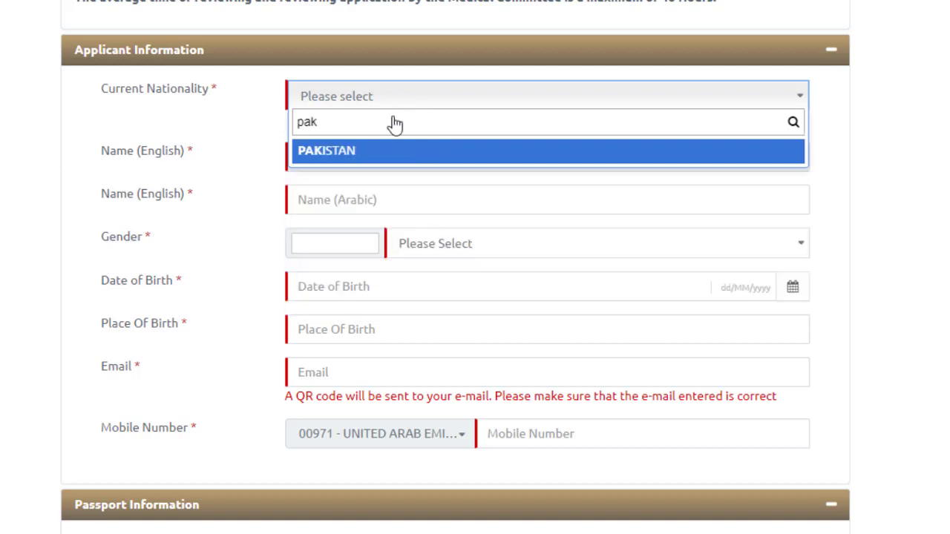
left_click(377, 156)
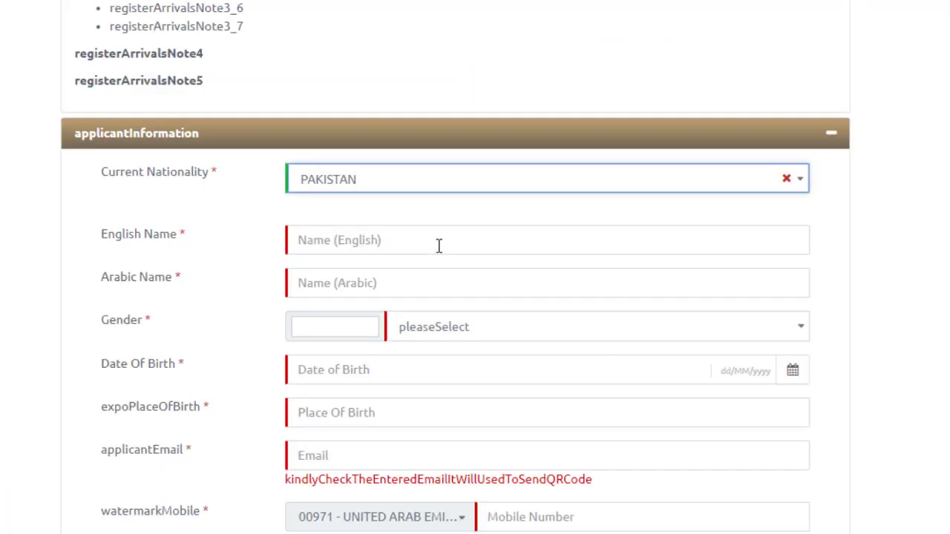
Enter the applicant's English name so the Arabic name fills in automatically
left_click(439, 247)
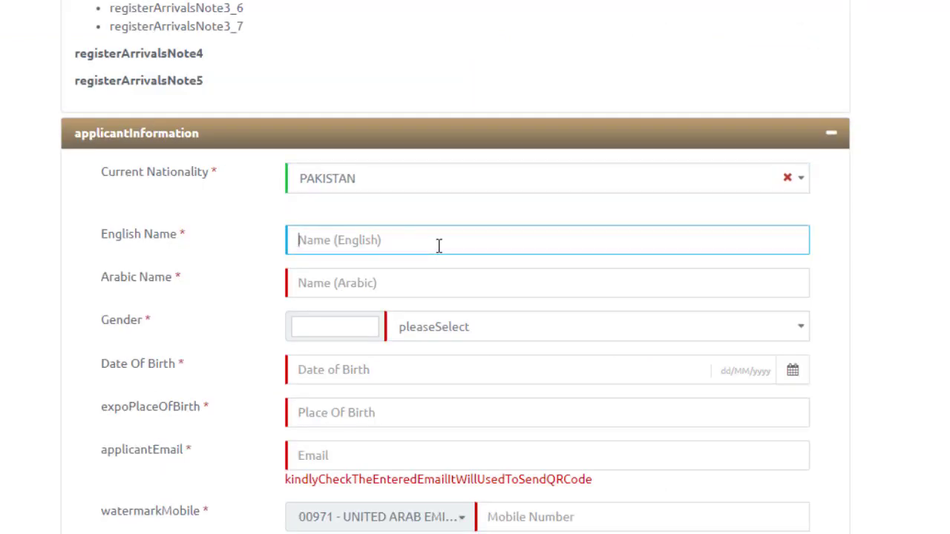
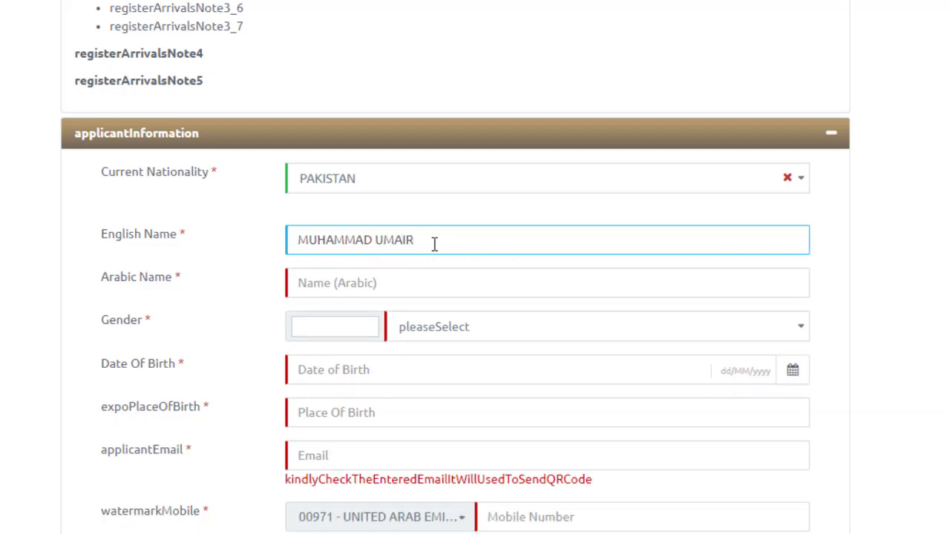
left_click(3, 345)
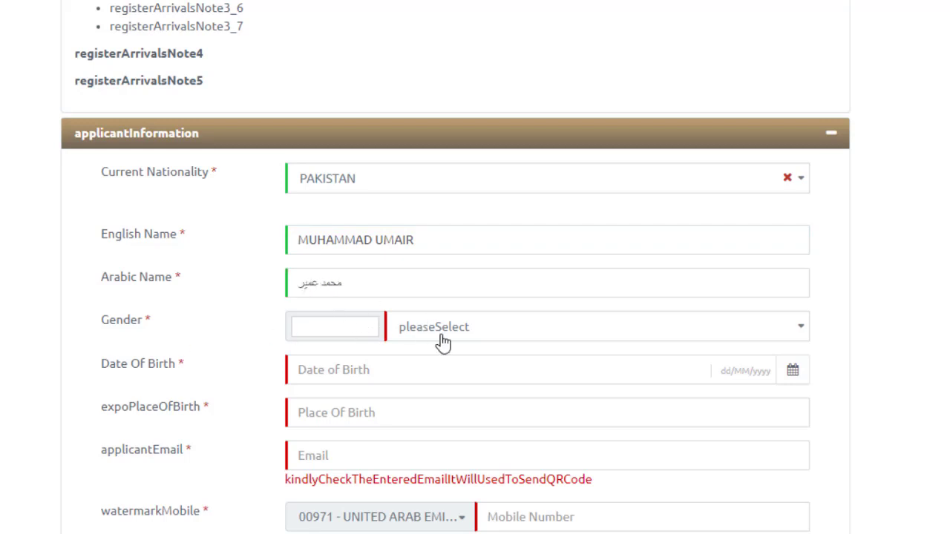
Set Gender to MALE
left_click(470, 341)
left_click(429, 408)
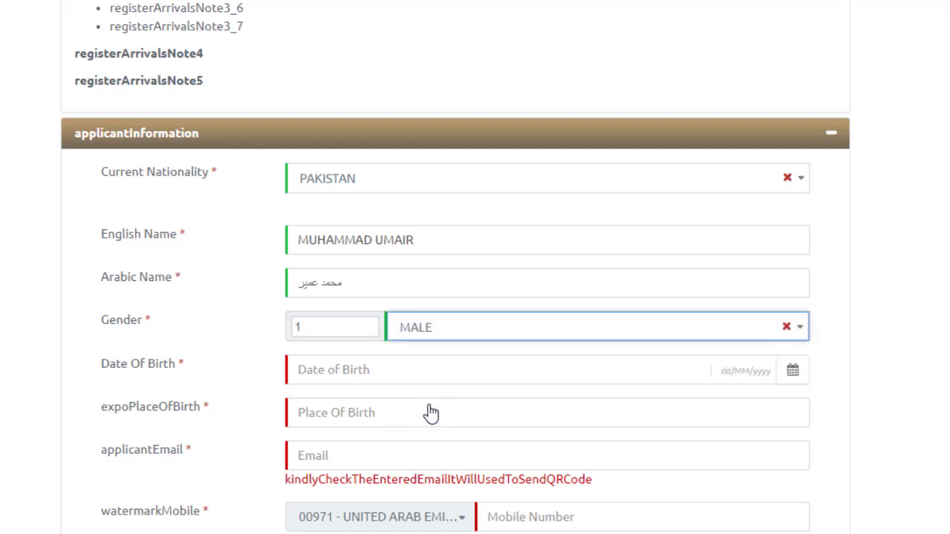
scroll(509, 363, "down", 2)
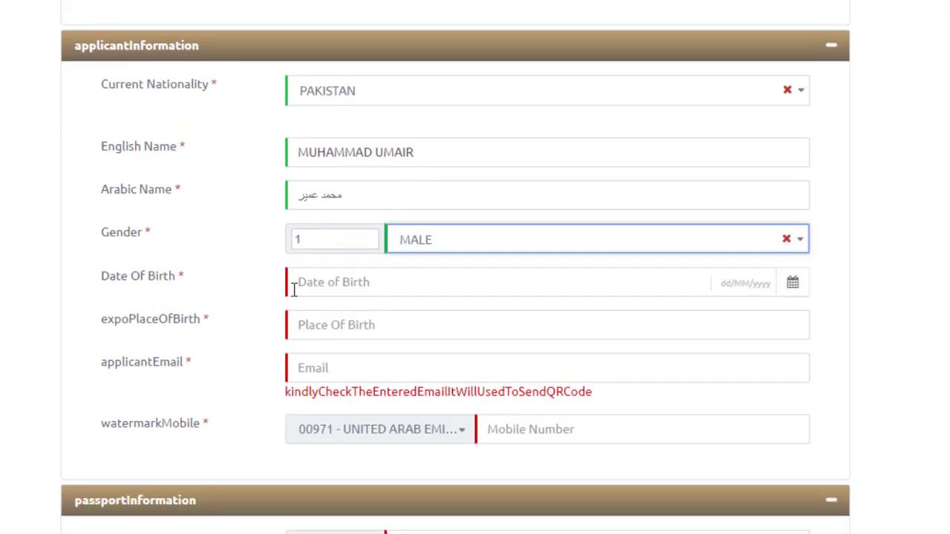
left_click(421, 277)
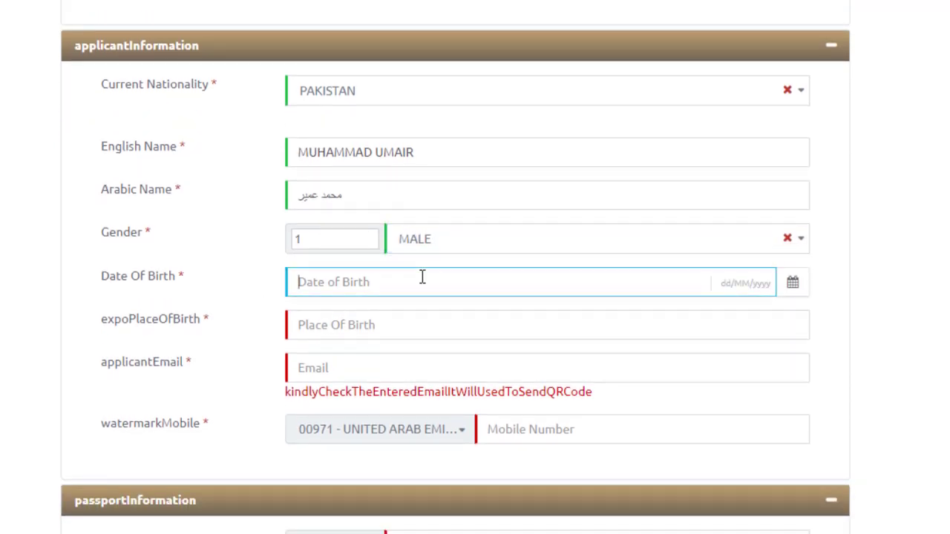
left_click(793, 284)
scroll(857, 288, "down", 2)
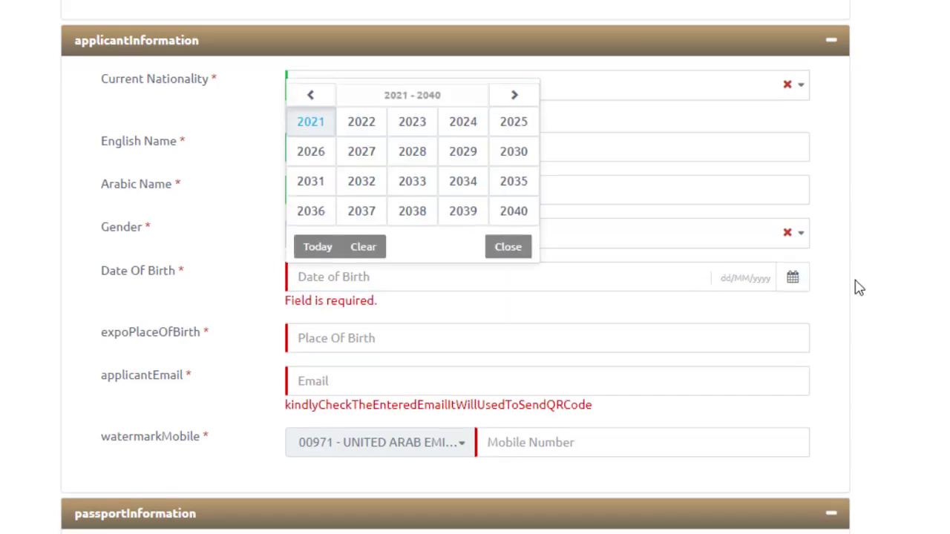
scroll(416, 208, "up", 4)
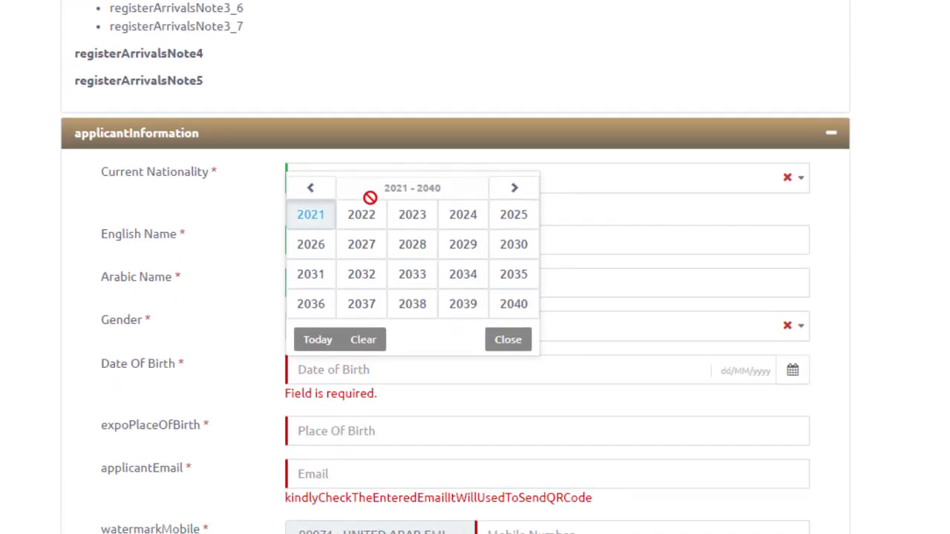
left_click(315, 190)
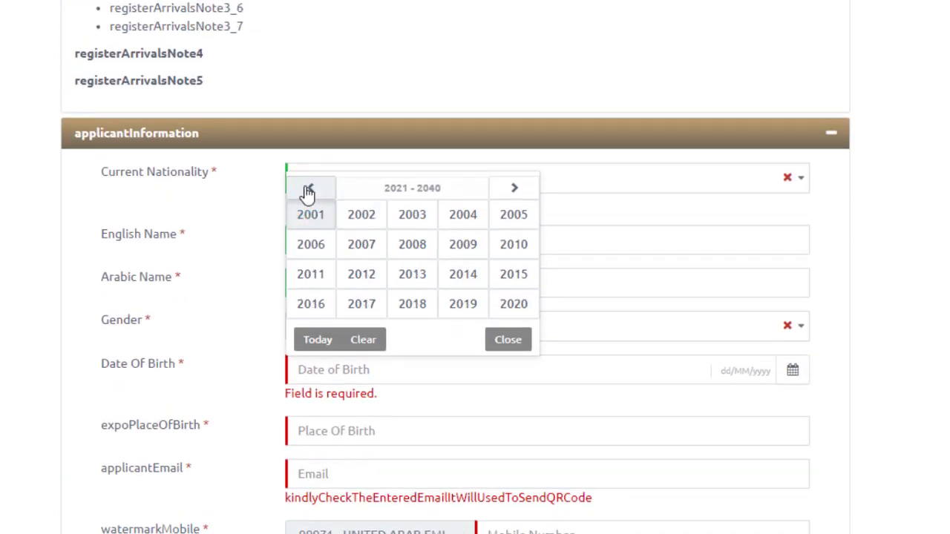
left_click(308, 191)
left_click(369, 308)
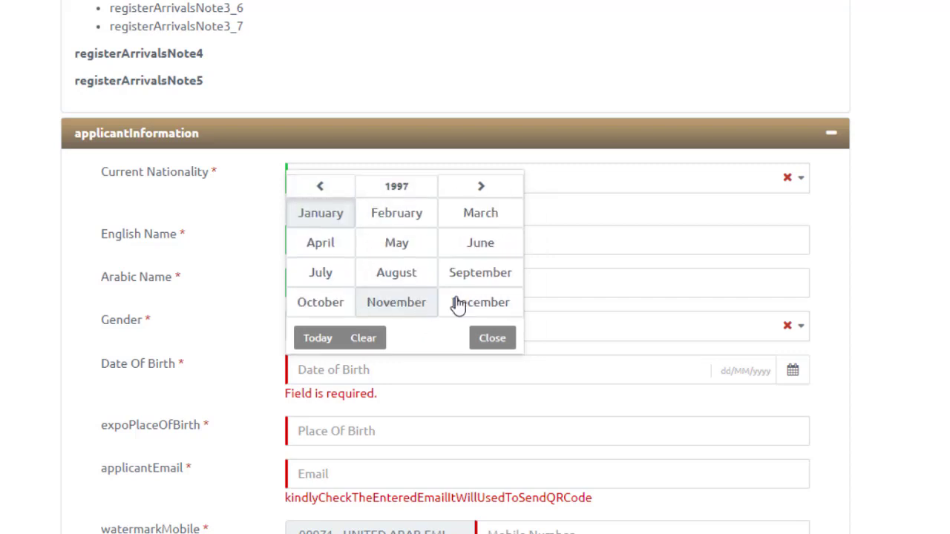
left_click(403, 250)
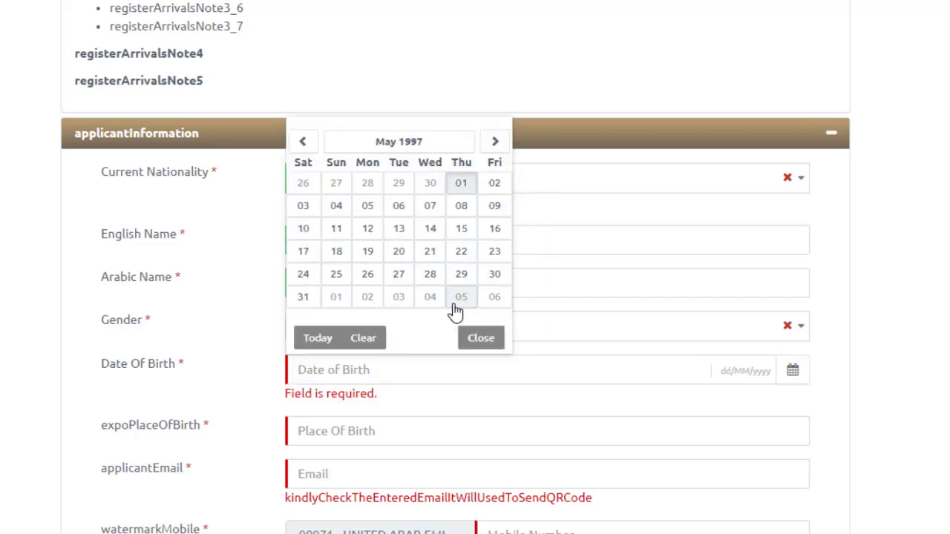
left_click(475, 252)
scroll(471, 399, "down", 1)
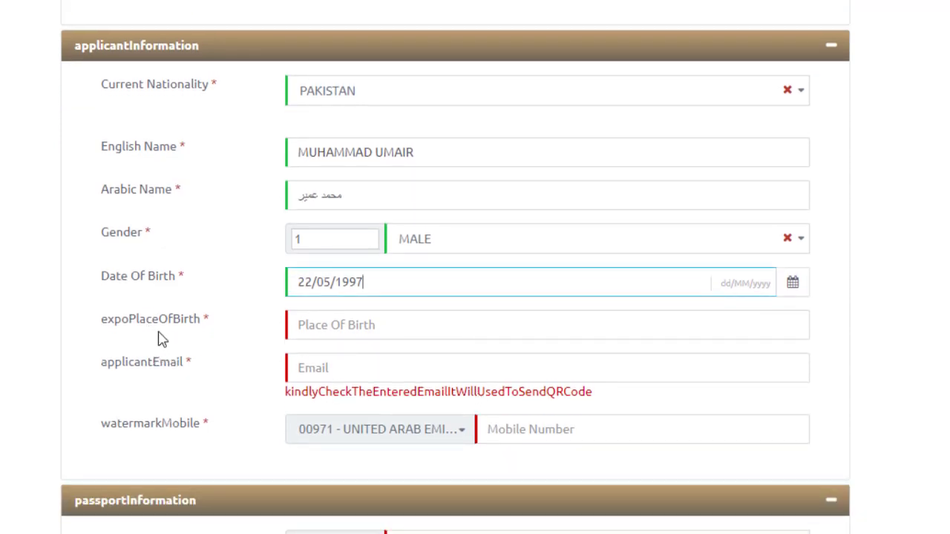
Enter the applicant's place of birth
left_click(357, 325)
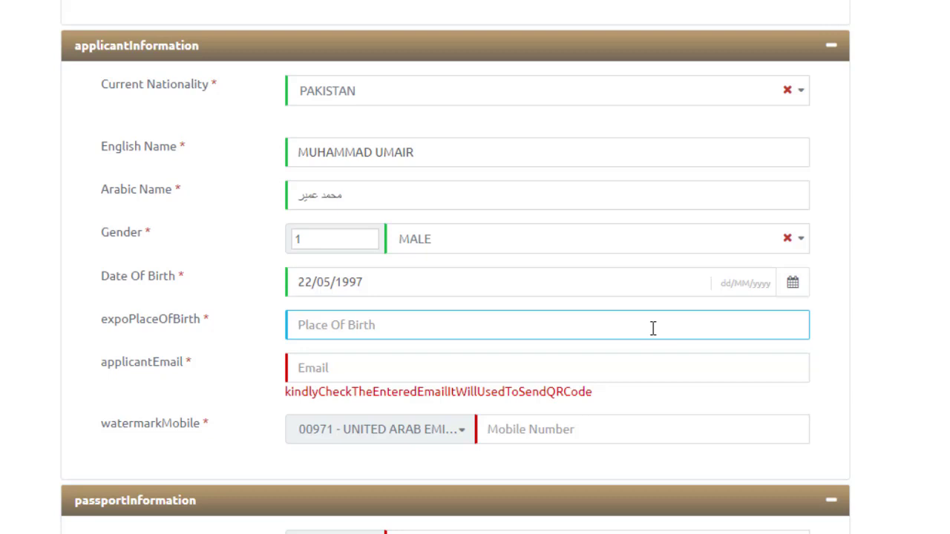
type("swat")
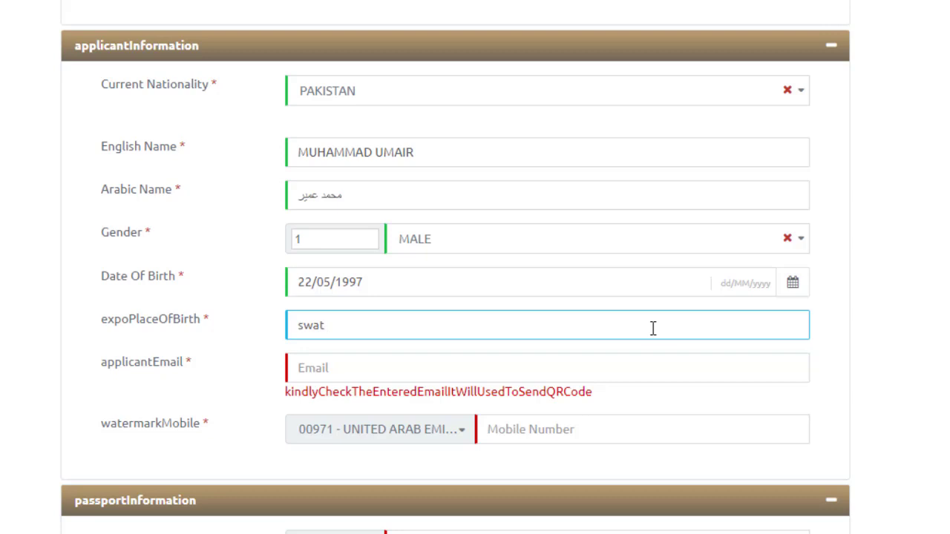
type(" malakand")
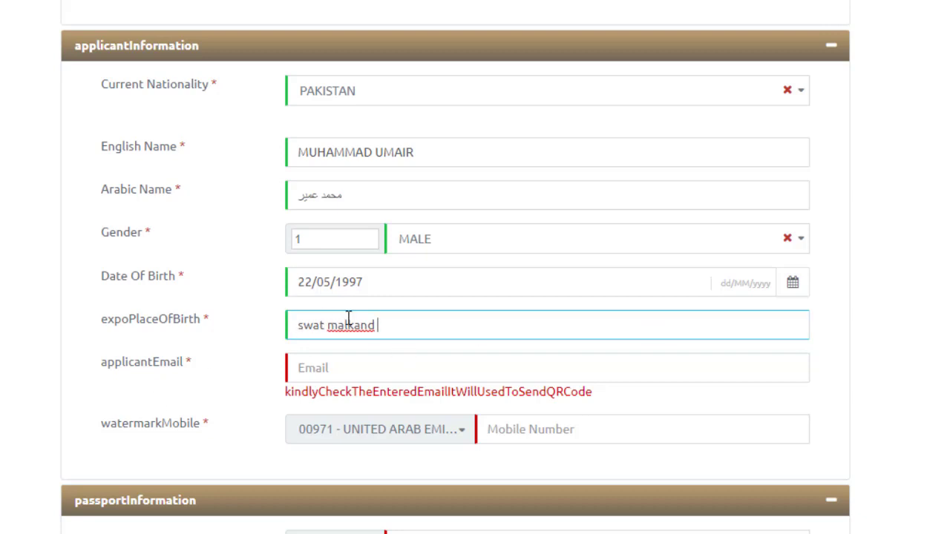
type("a")
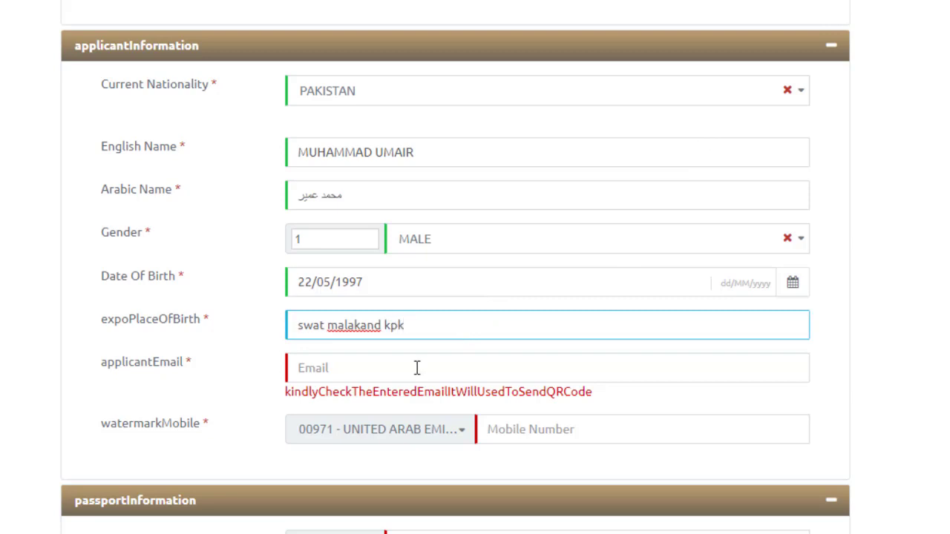
left_click(4, 373)
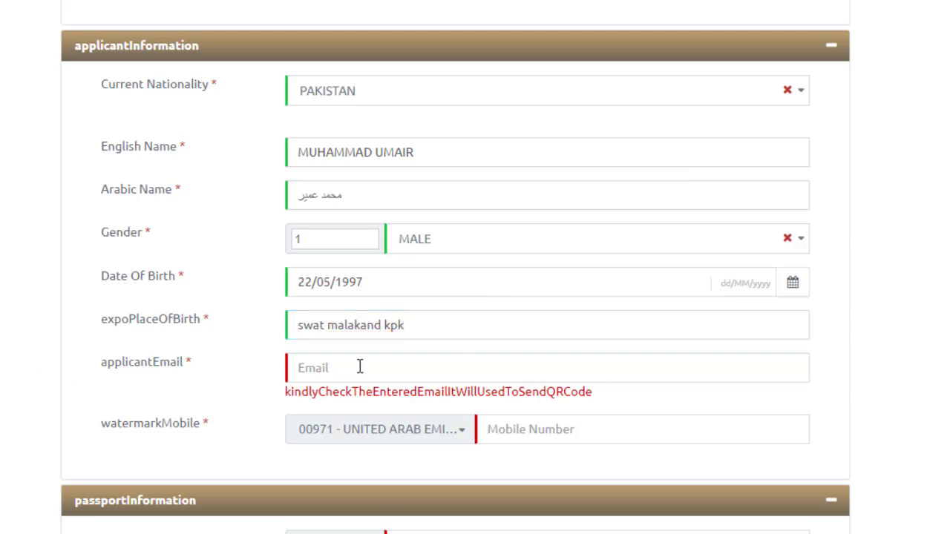
left_click(458, 331)
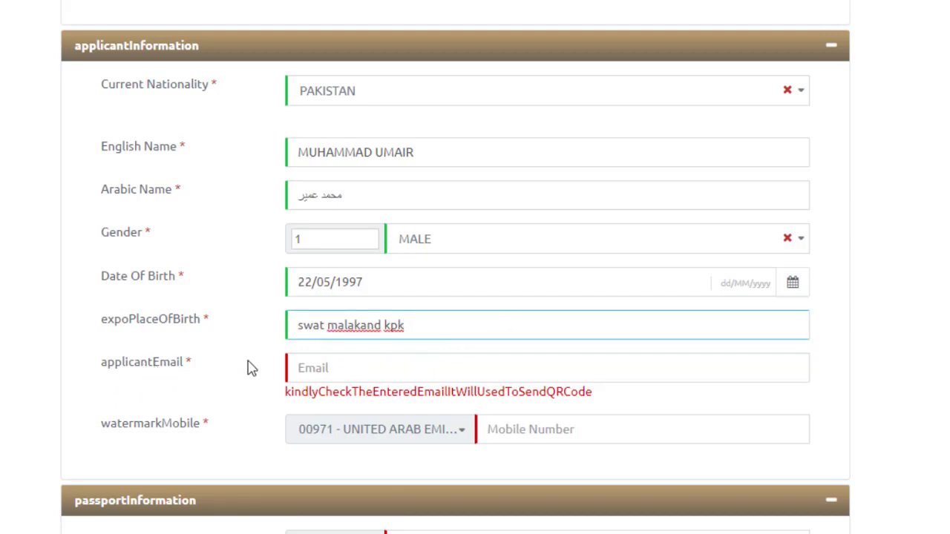
Type the applicant's e-mail address into the Email field
left_click(343, 357)
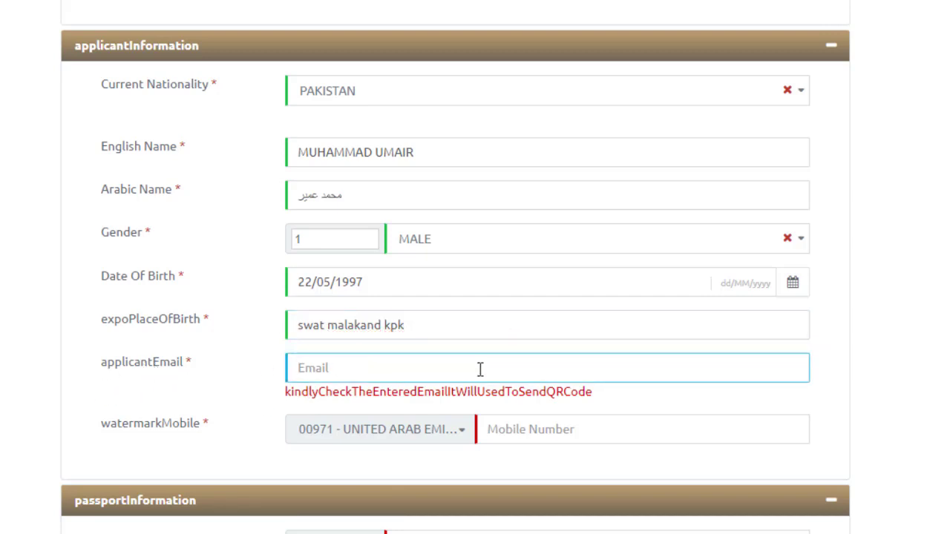
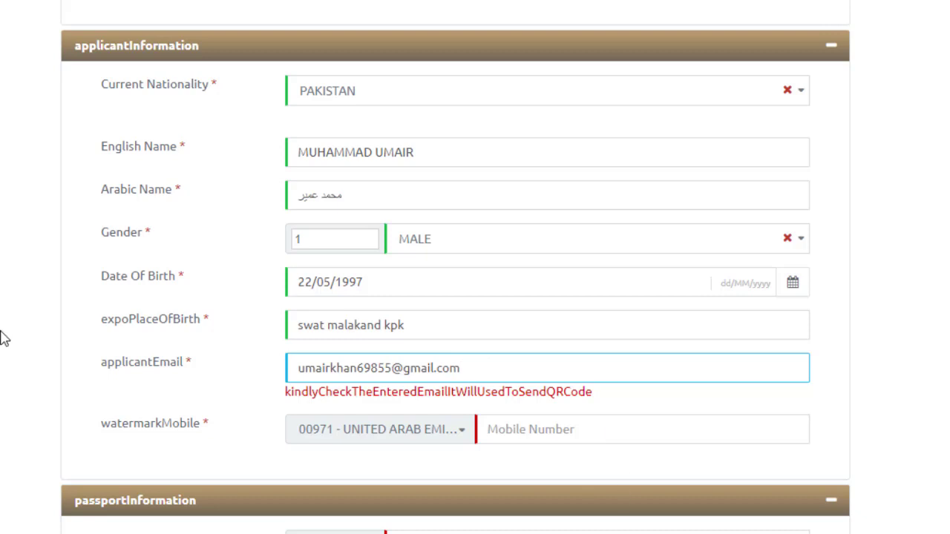
left_click(174, 361)
Type the applicant's mobile number into the Mobile Number field
scroll(386, 247, "down", 2)
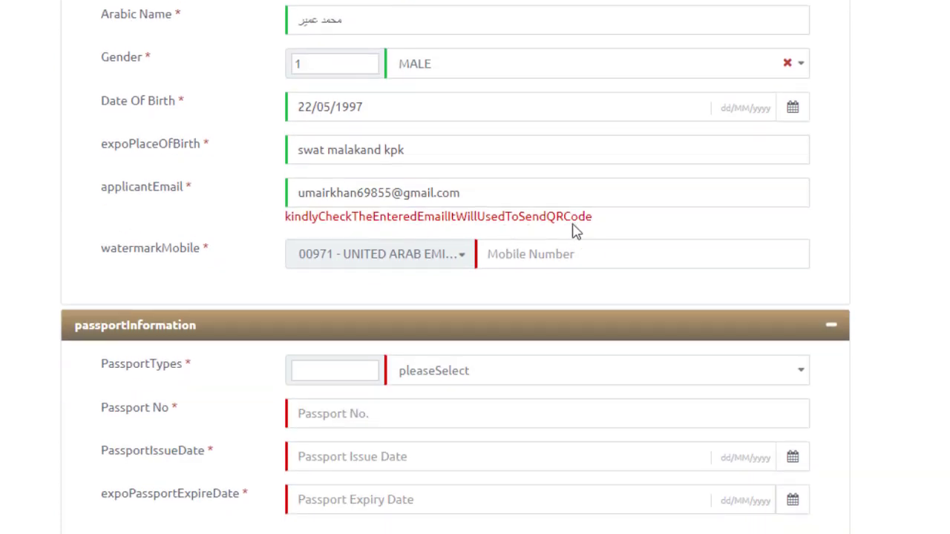
left_click_drag(548, 222, 622, 225)
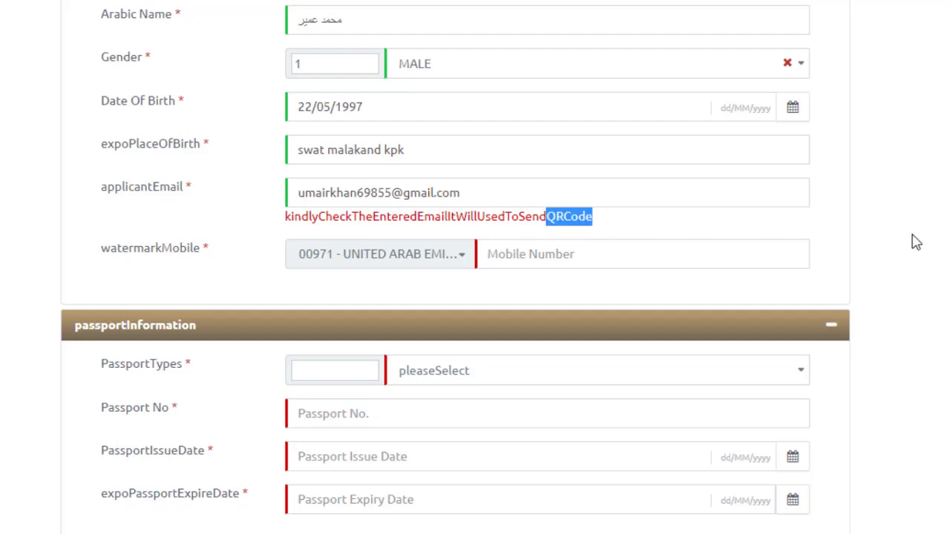
left_click(762, 273)
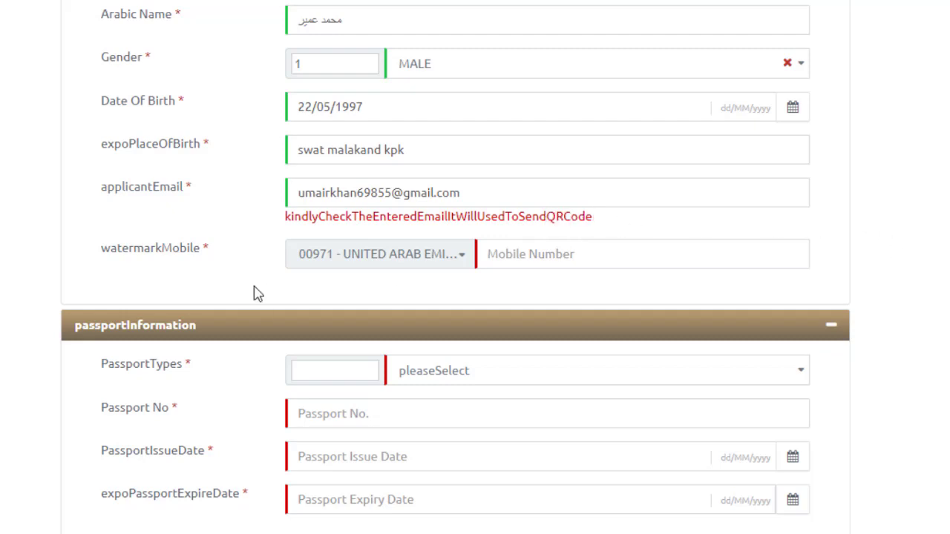
left_click(554, 260)
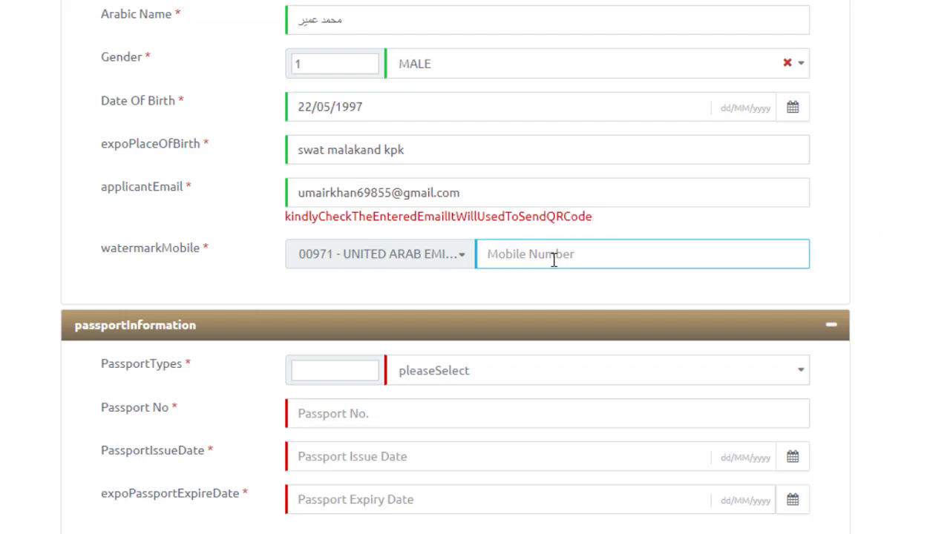
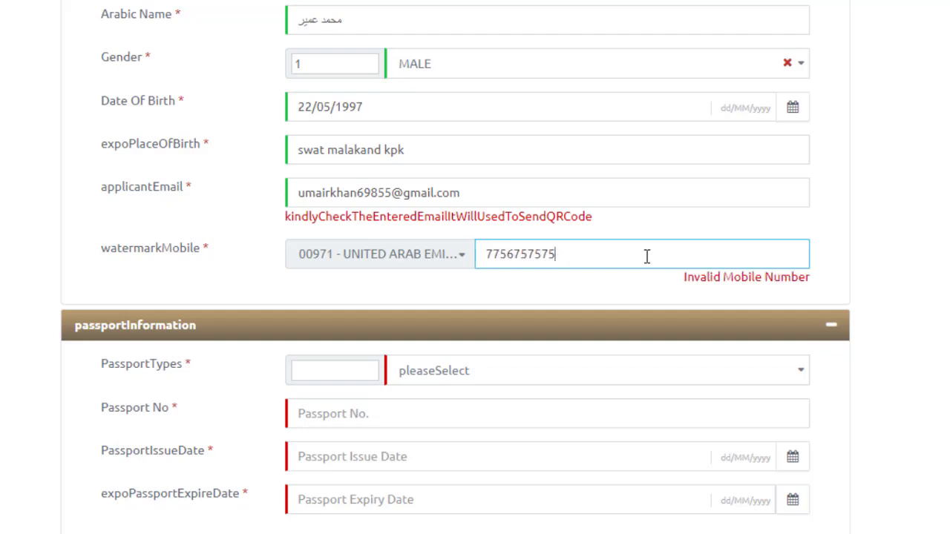
scroll(916, 384, "down", 2)
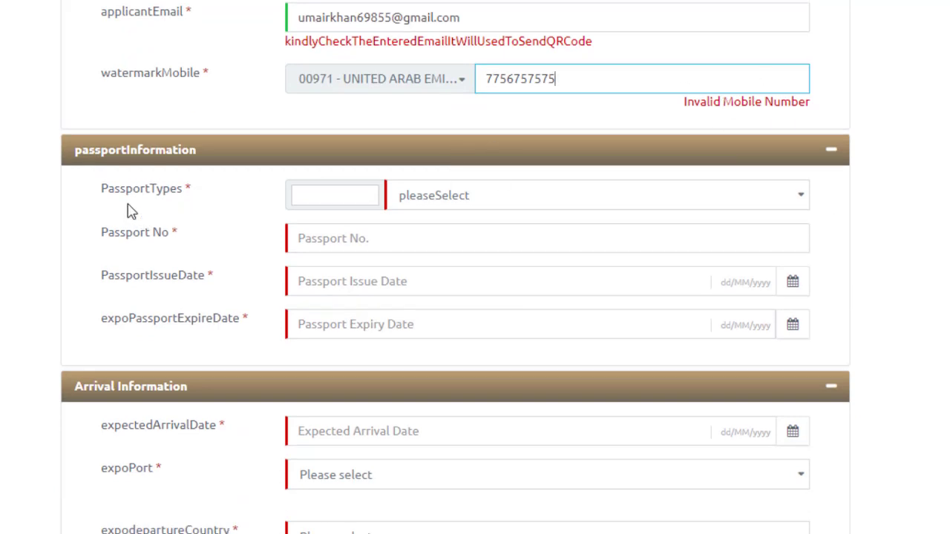
Set passport type to ORDINARY PASSPORT and fill in the passport number from the saved suggestion
left_click(474, 198)
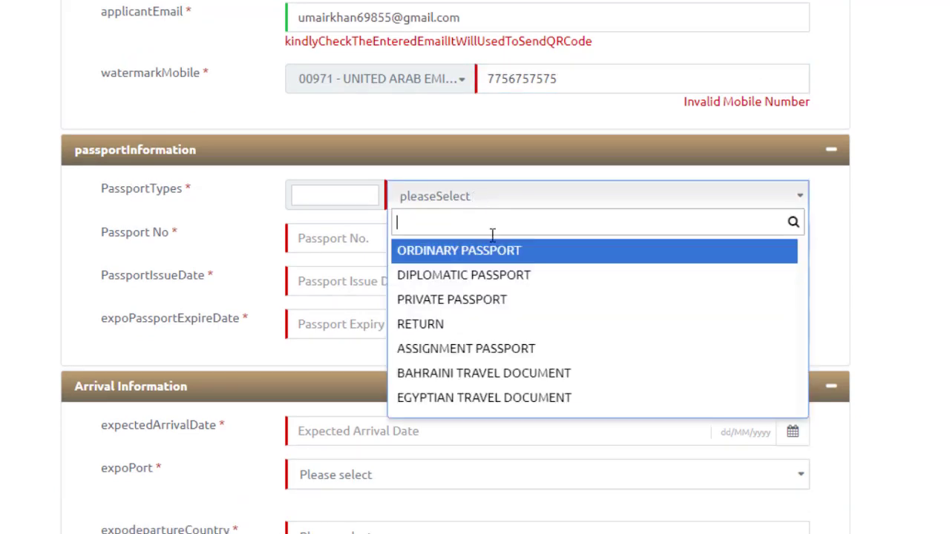
left_click(495, 253)
left_click(372, 239)
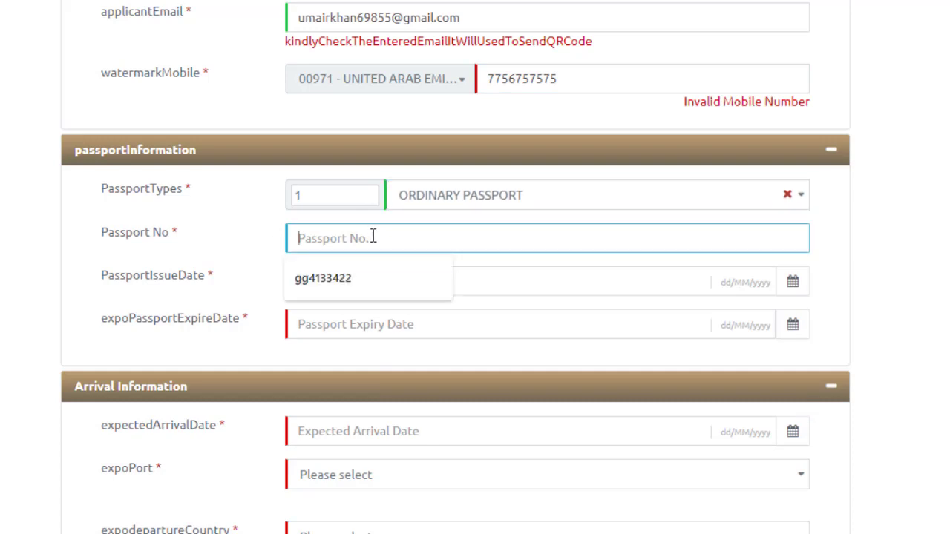
left_click(352, 281)
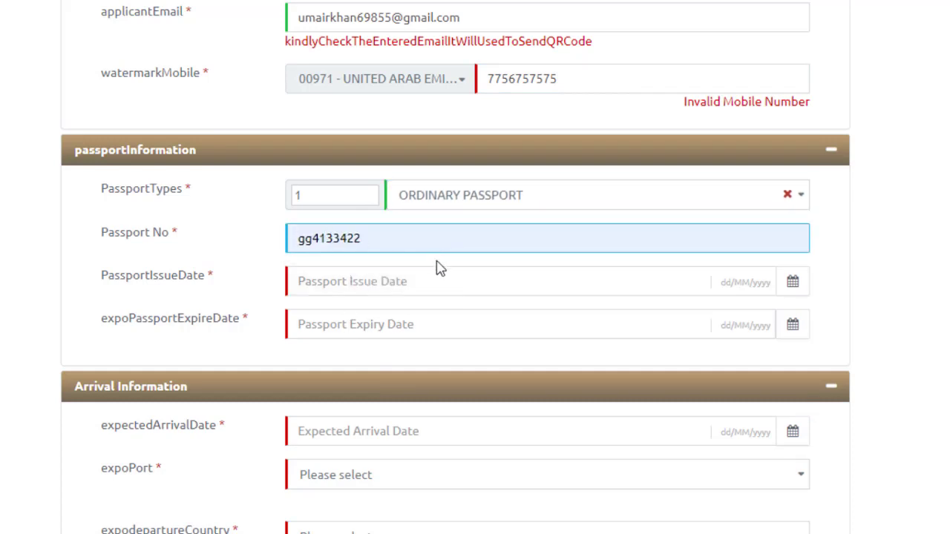
left_click_drag(319, 239, 439, 248)
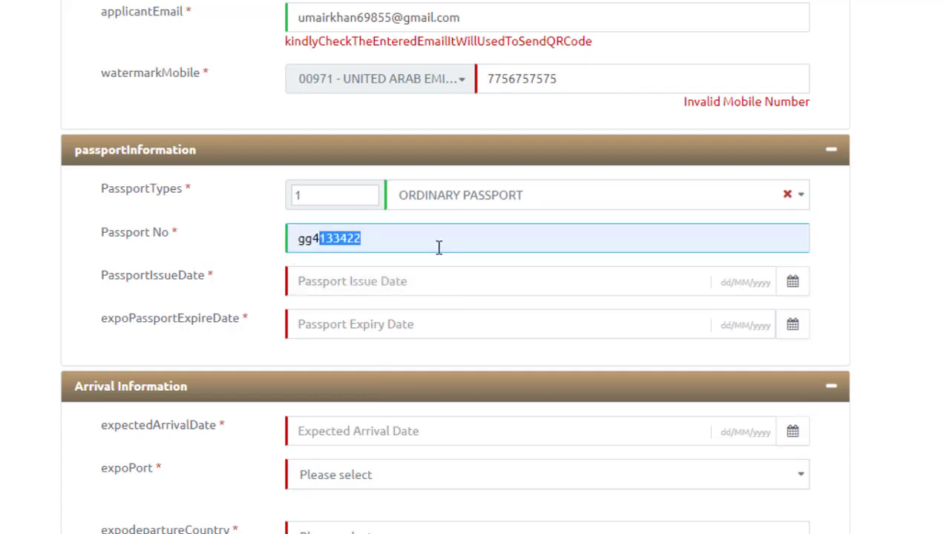
scroll(250, 277, "down", 1)
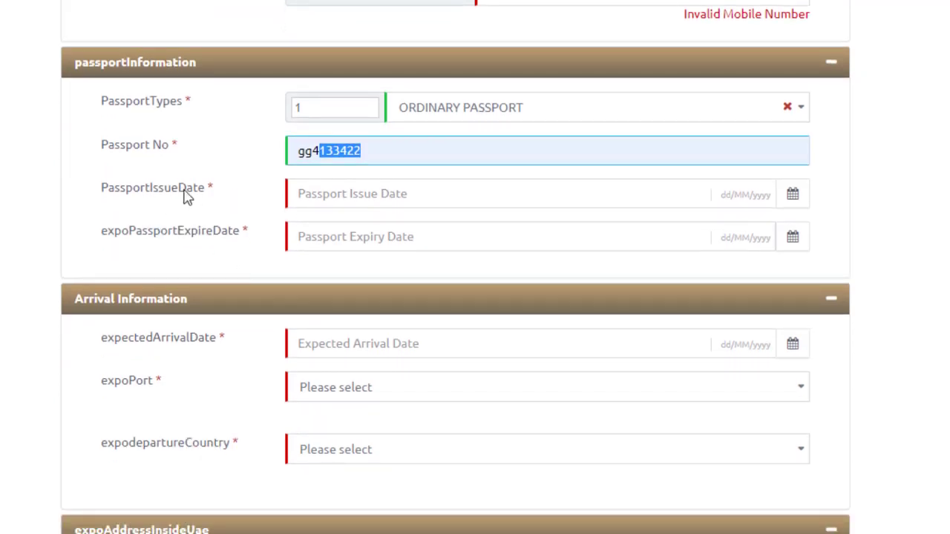
Set the passport issue date to 18/05/2021
left_click(793, 196)
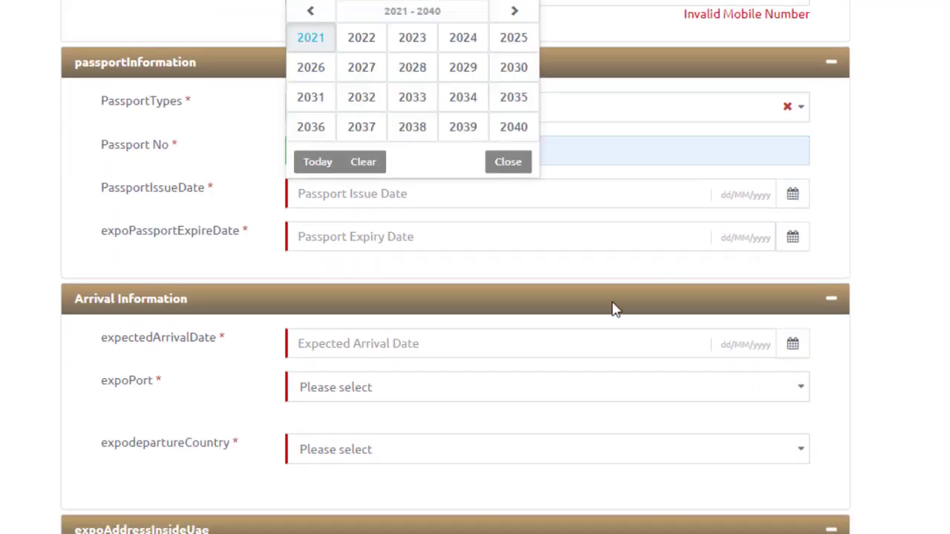
left_click(326, 43)
left_click(396, 67)
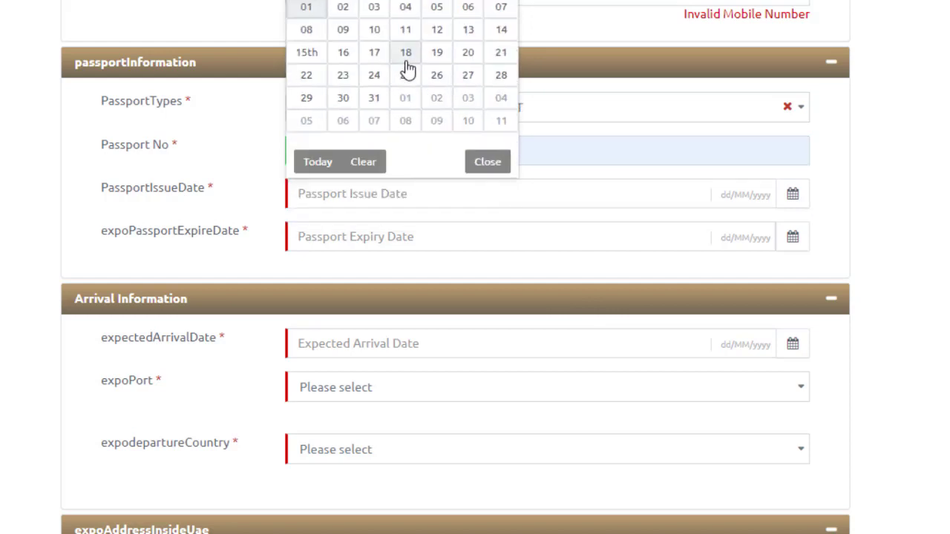
left_click(405, 61)
scroll(475, 274, "down", 1)
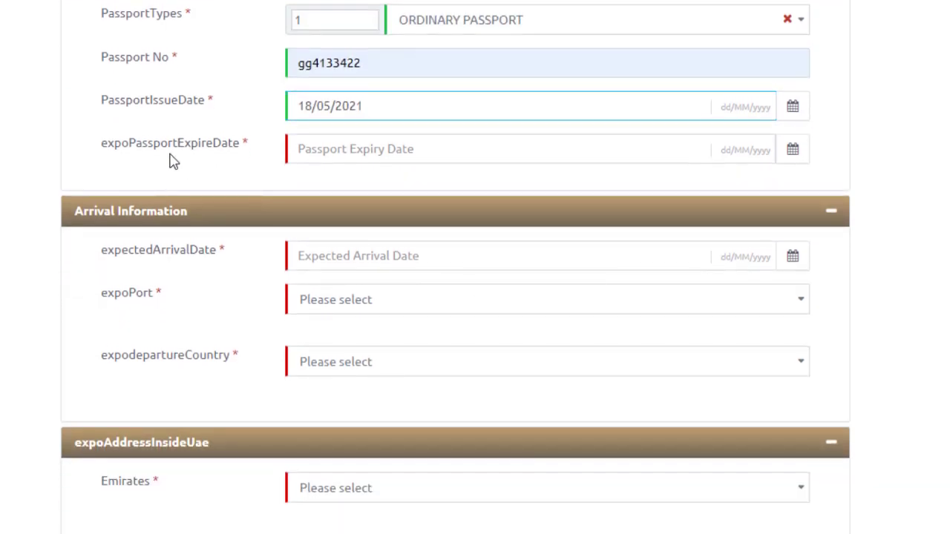
Set the passport expiry date to 18 June 2025 via its calendar
left_click(503, 147)
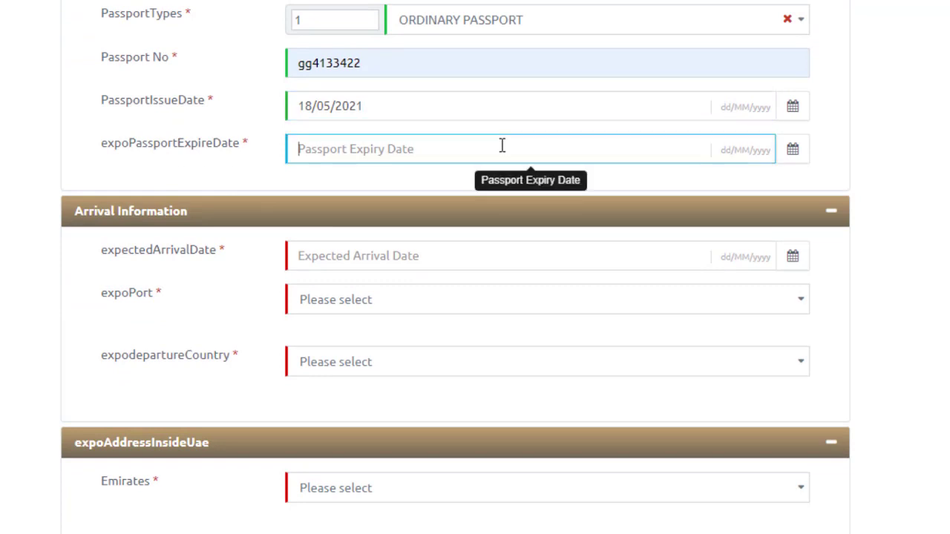
left_click(793, 150)
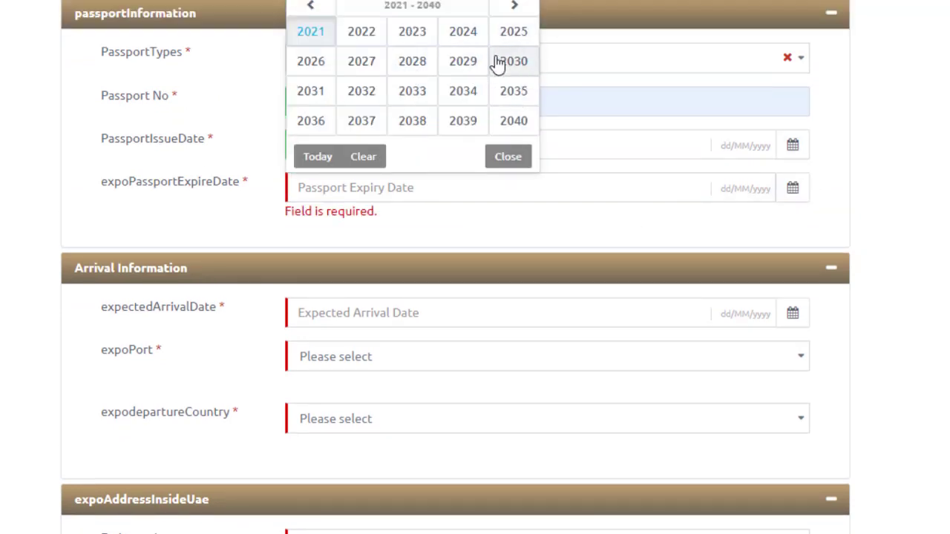
left_click(511, 39)
left_click(464, 63)
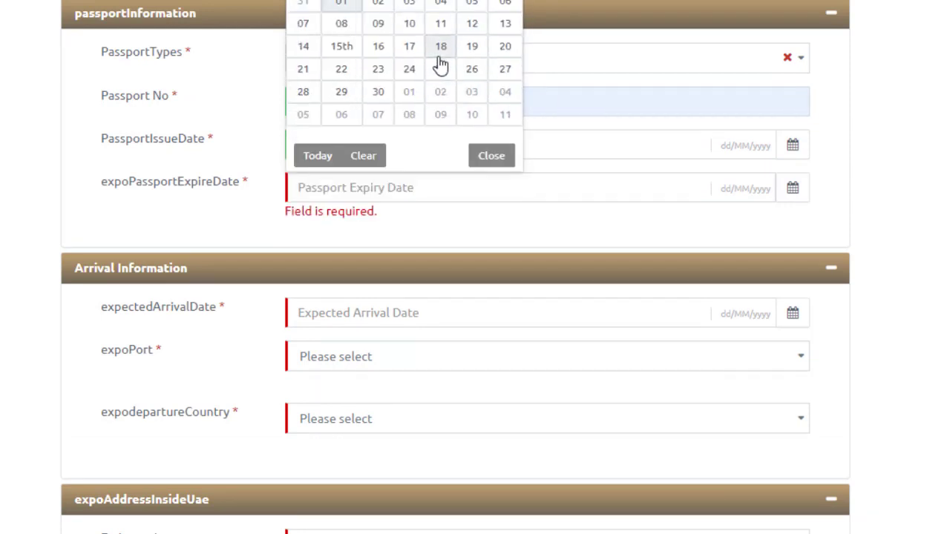
left_click(438, 48)
scroll(351, 223, "down", 1)
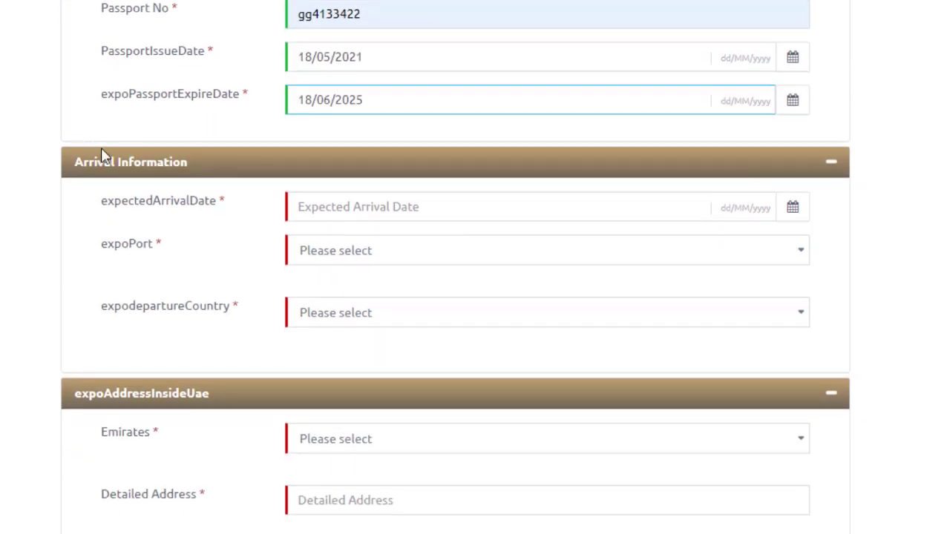
scroll(339, 240, "down", 1)
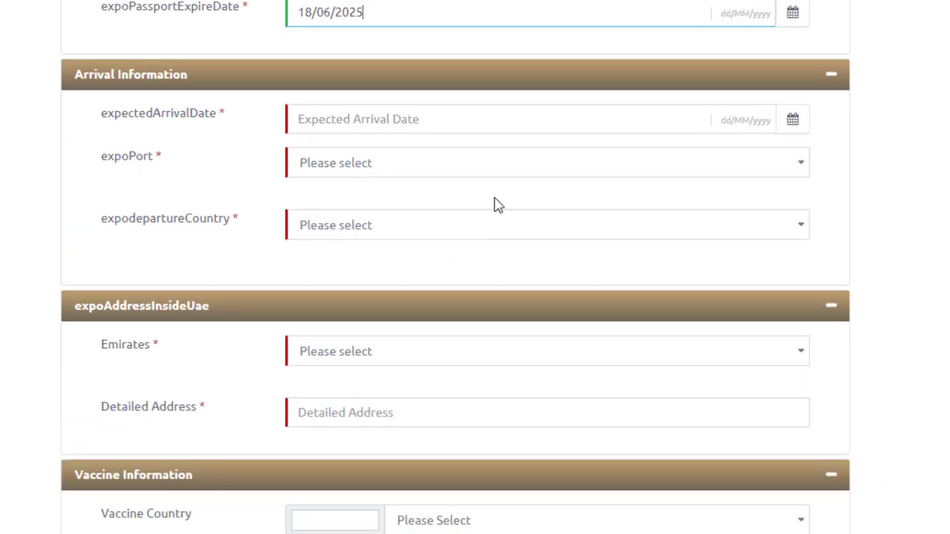
Set the expected arrival date to 30 September 2021
left_click(450, 121)
left_click(791, 122)
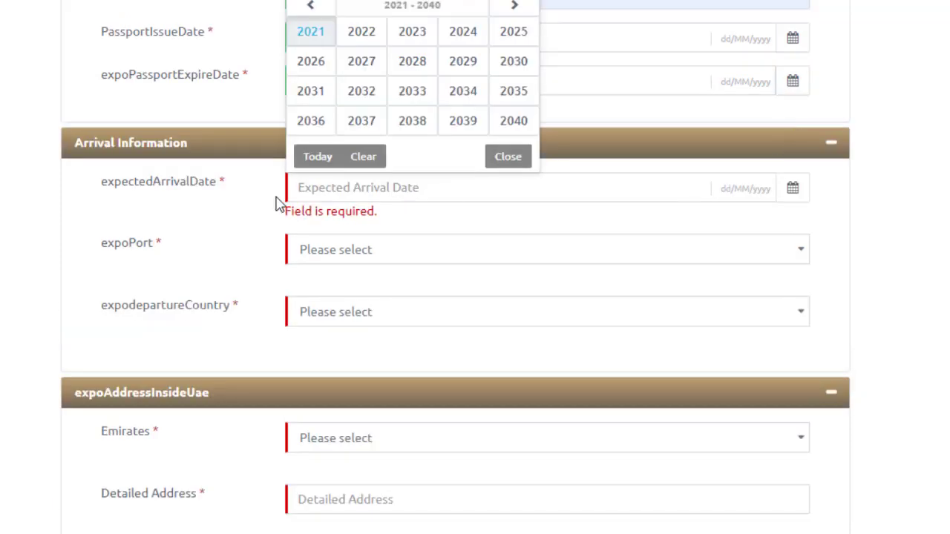
left_click(310, 35)
left_click(464, 90)
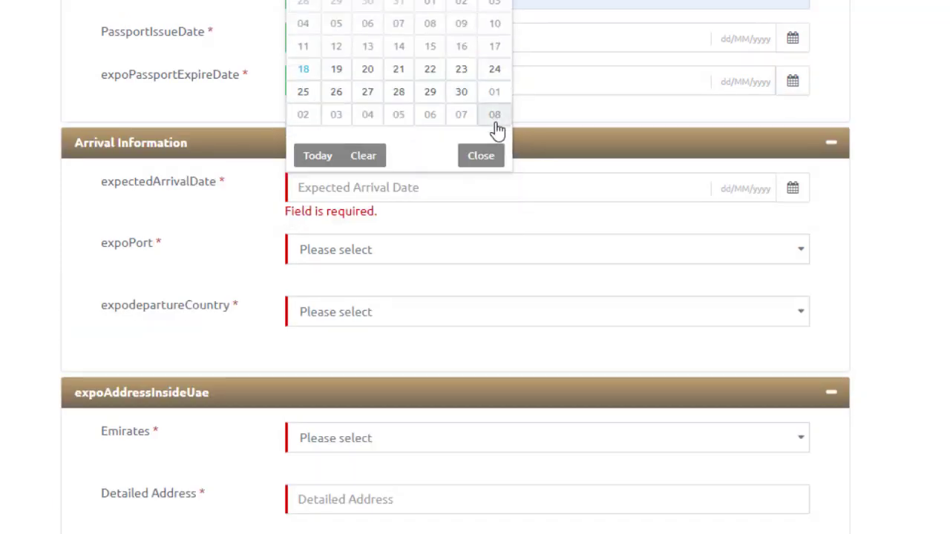
left_click(473, 95)
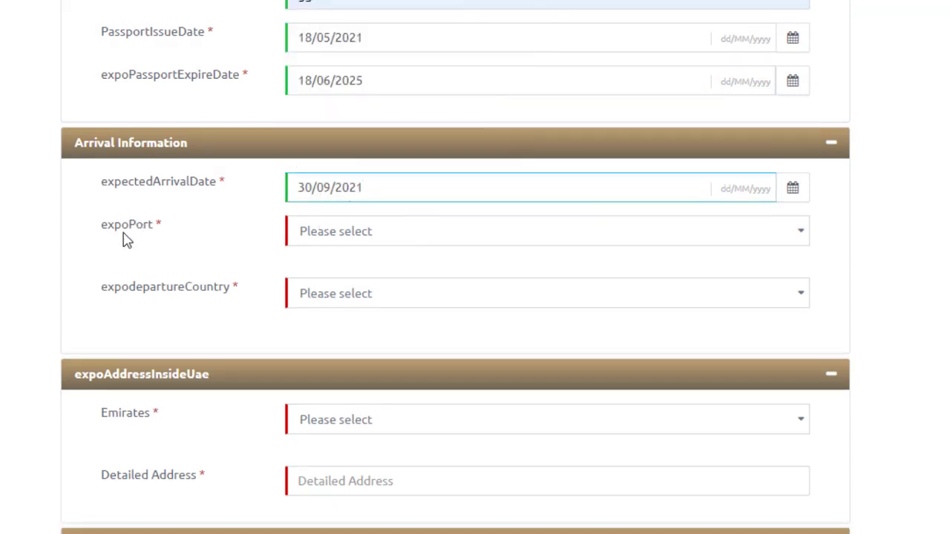
Choose ABU DHABI AIRPORT as the arrival port
left_click(403, 237)
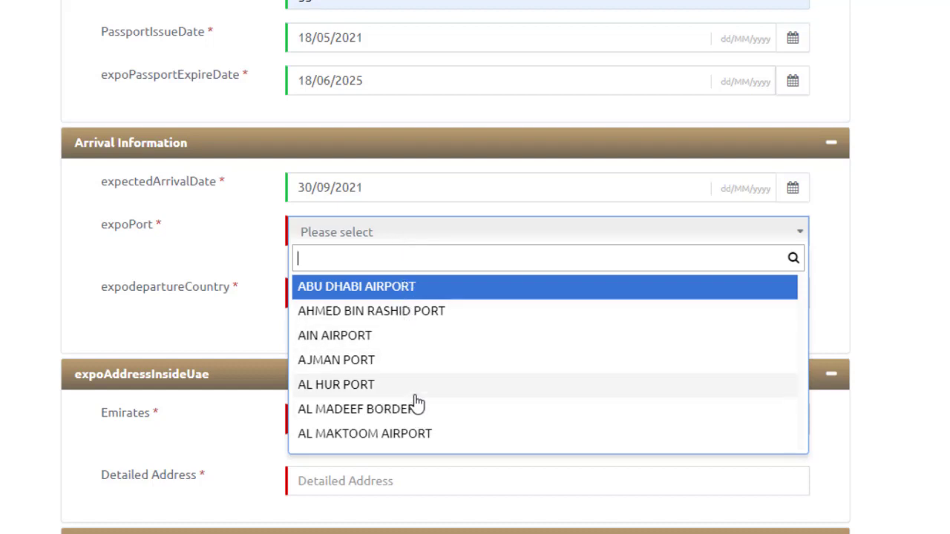
scroll(417, 402, "down", 1)
scroll(418, 399, "up", 1)
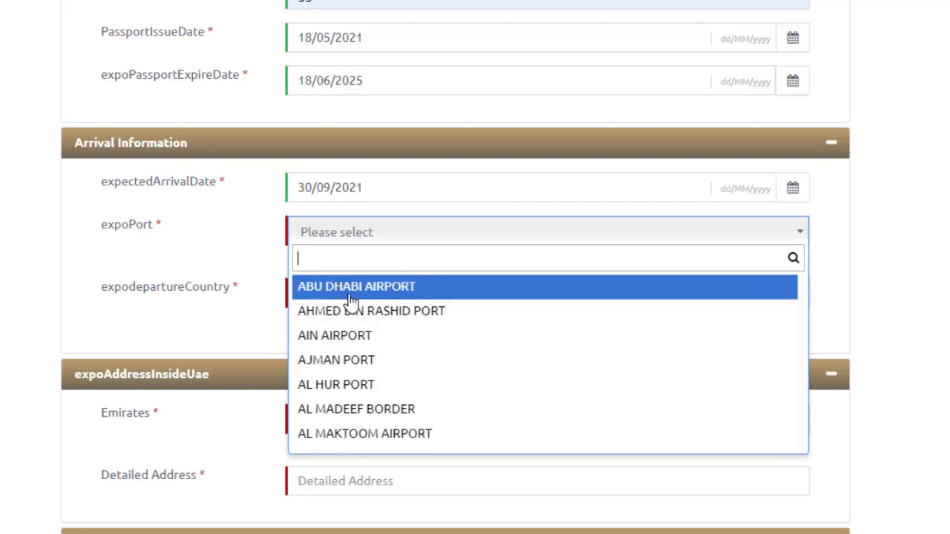
left_click(423, 295)
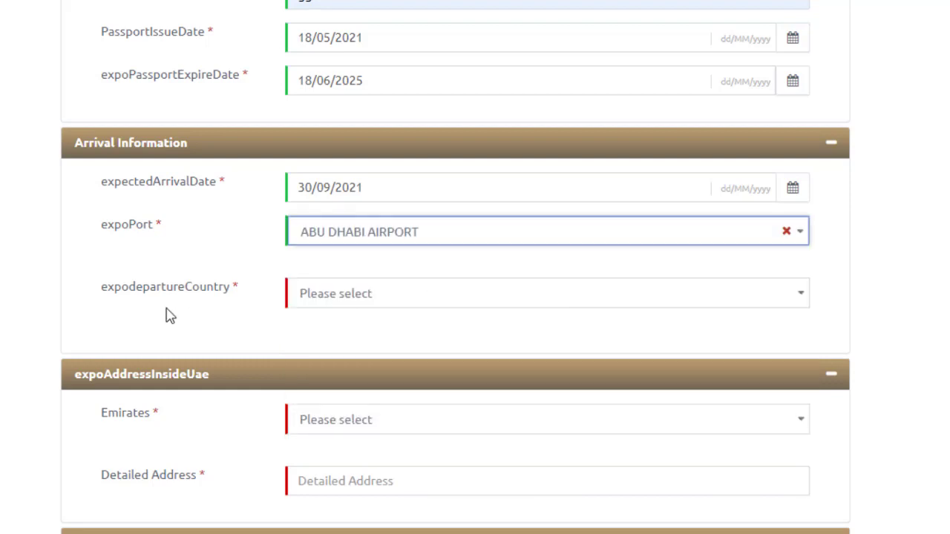
Search 'pak' and select PAKISTAN as the departure country
left_click(462, 300)
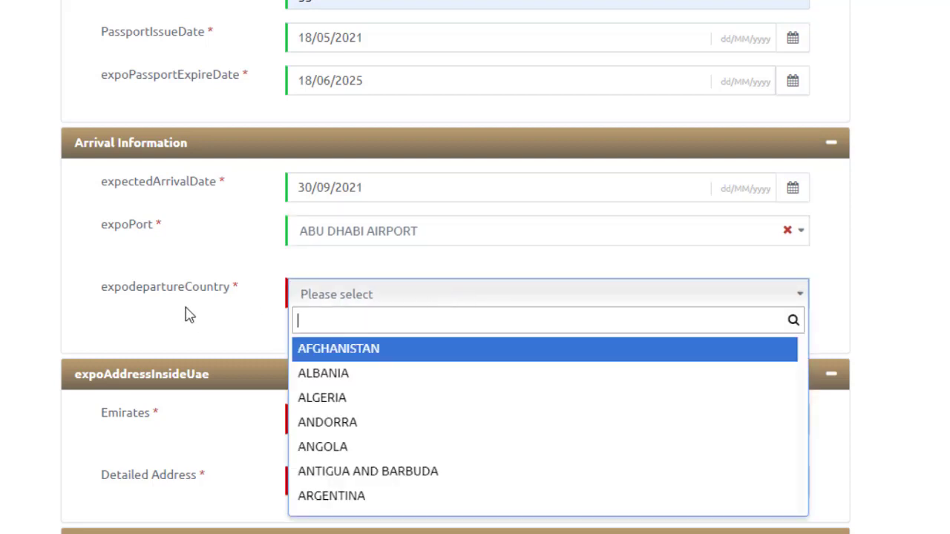
scroll(187, 315, "down", 1)
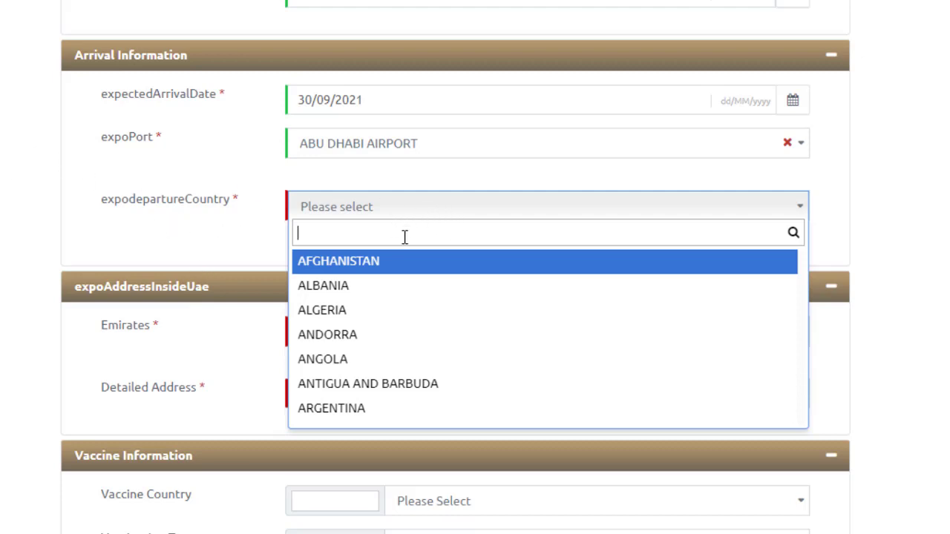
type("paki")
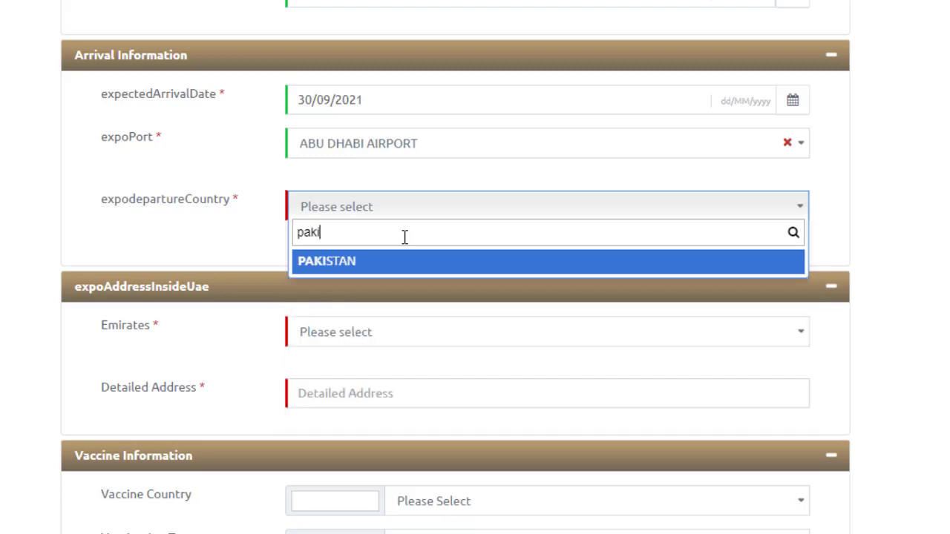
left_click(393, 263)
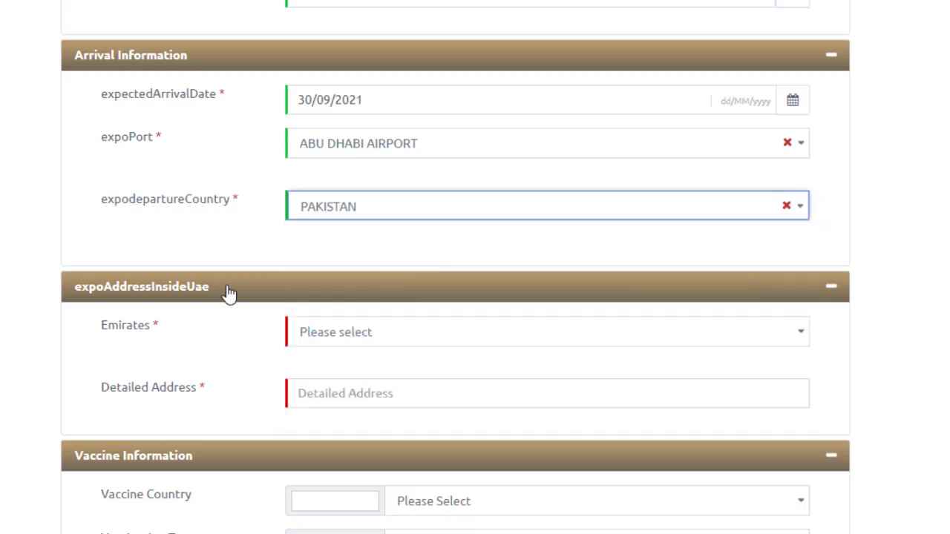
scroll(182, 334, "down", 1)
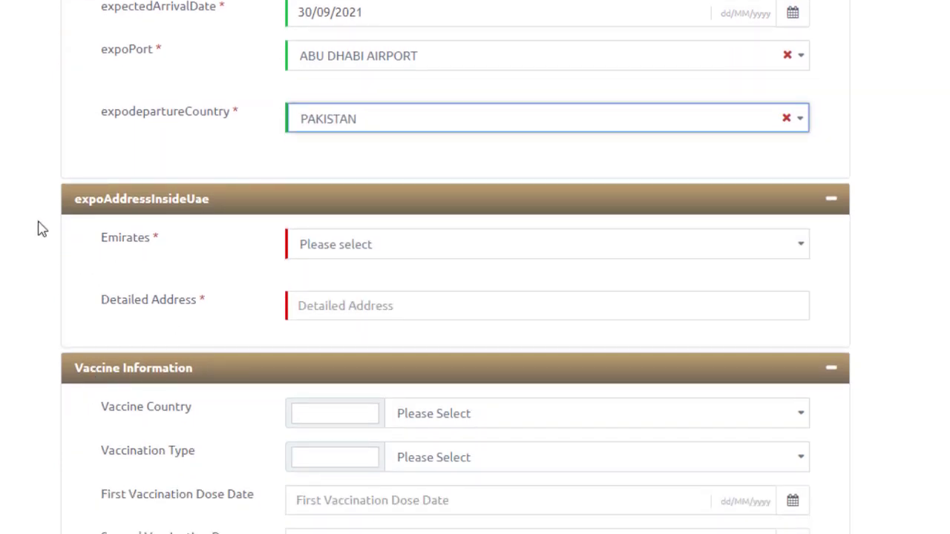
Select ABU DHABI in the Emirates dropdown
left_click(399, 248)
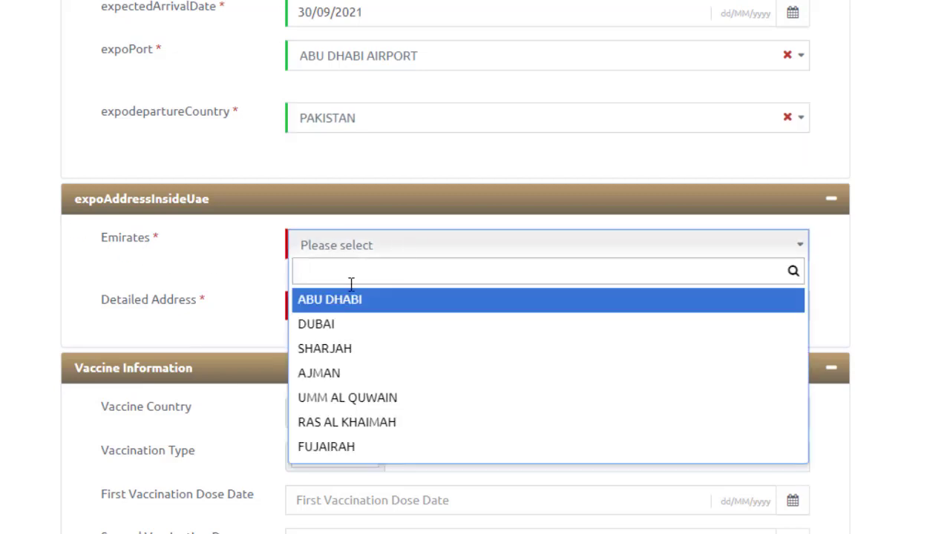
left_click(4, 290)
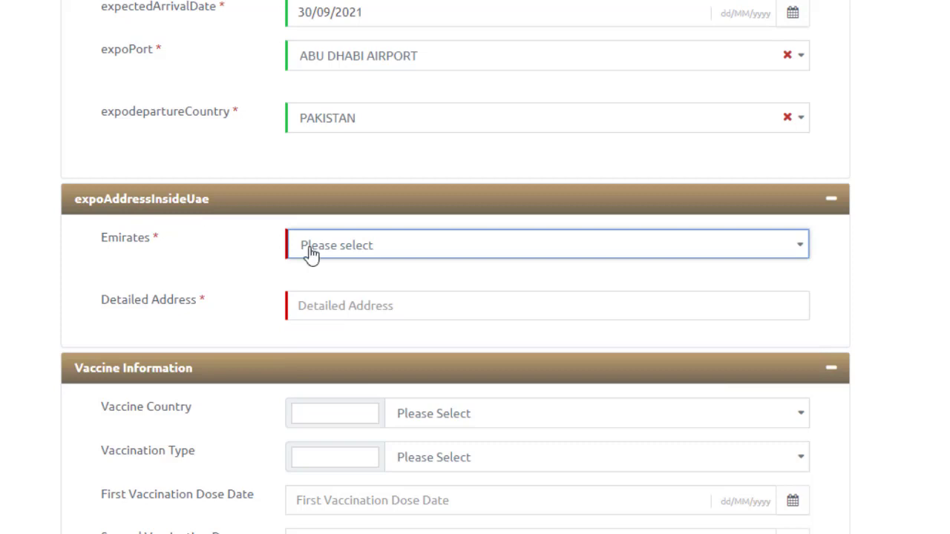
left_click(626, 249)
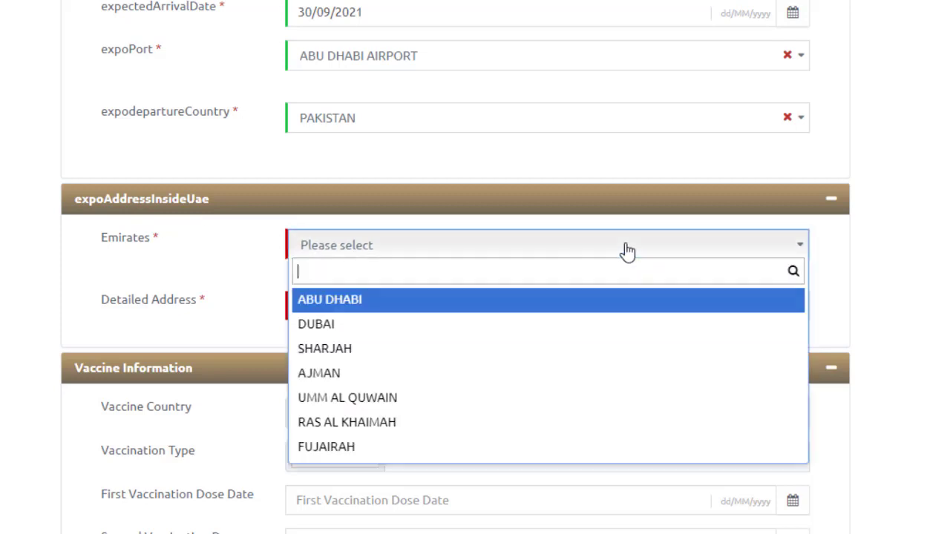
left_click(350, 305)
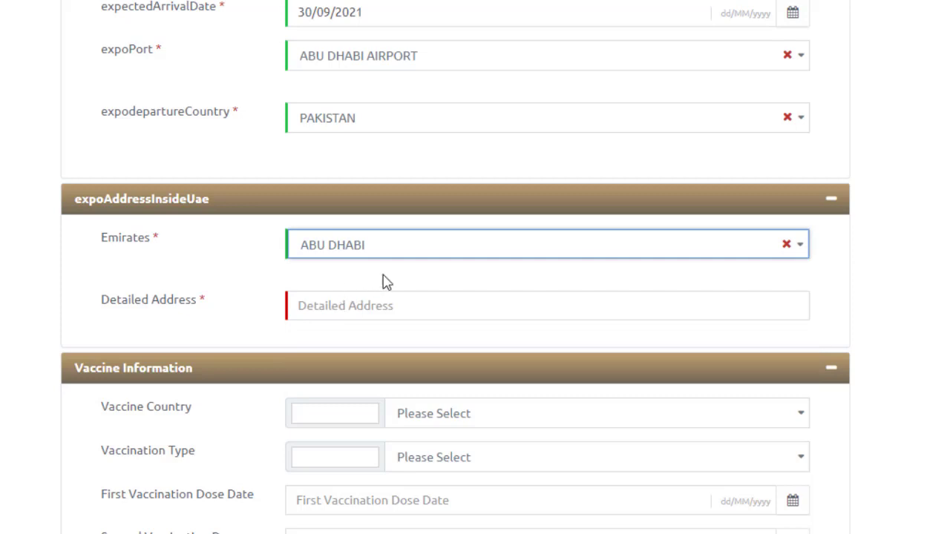
scroll(394, 282, "down", 1)
Enter the detailed UAE address
left_click(393, 213)
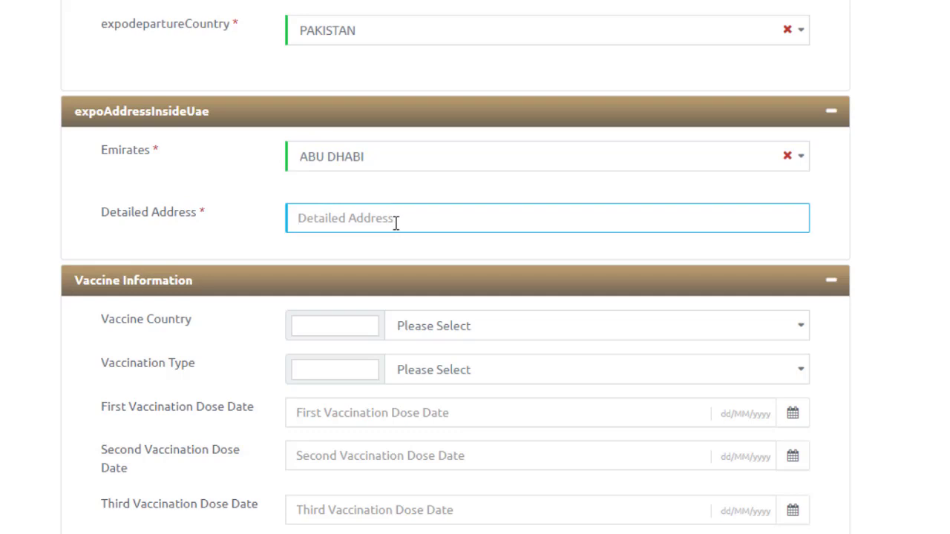
scroll(396, 223, "down", 2)
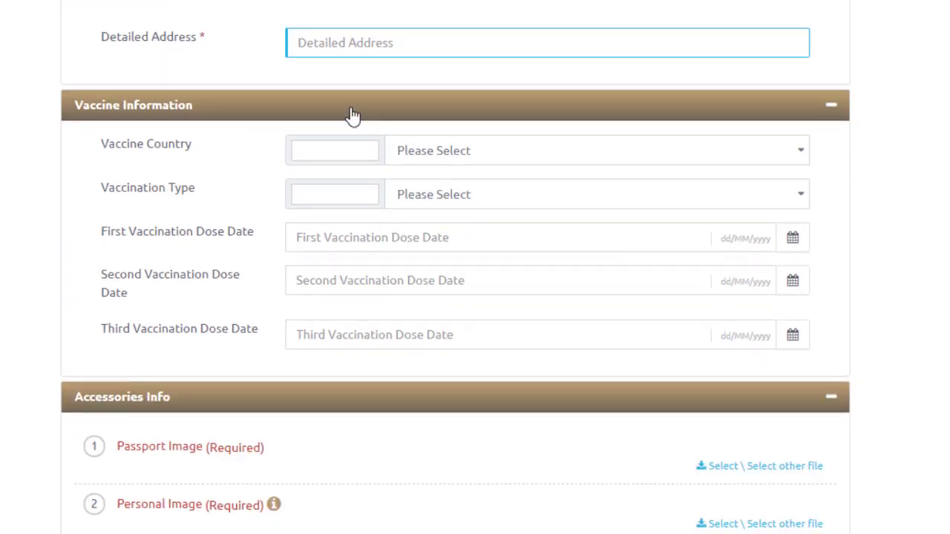
type("hjhkkhhk")
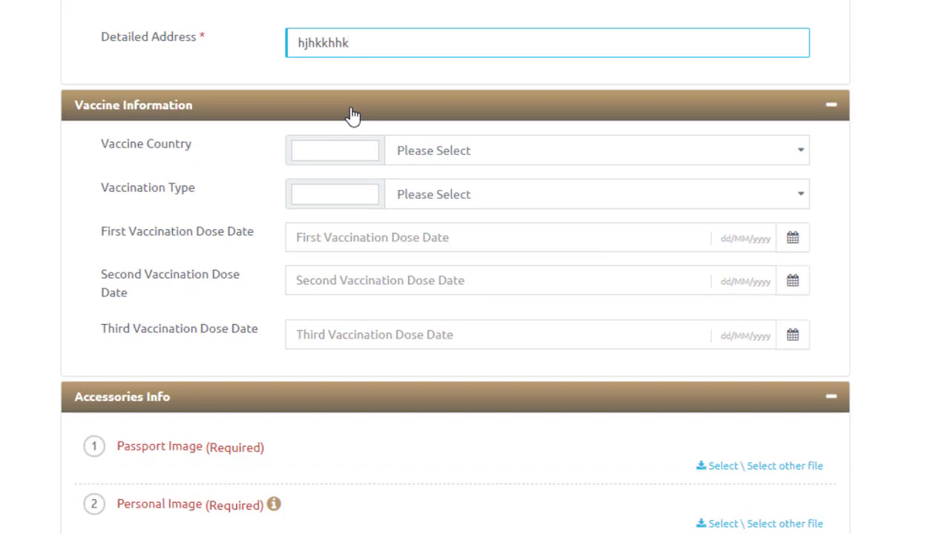
left_click(28, 214)
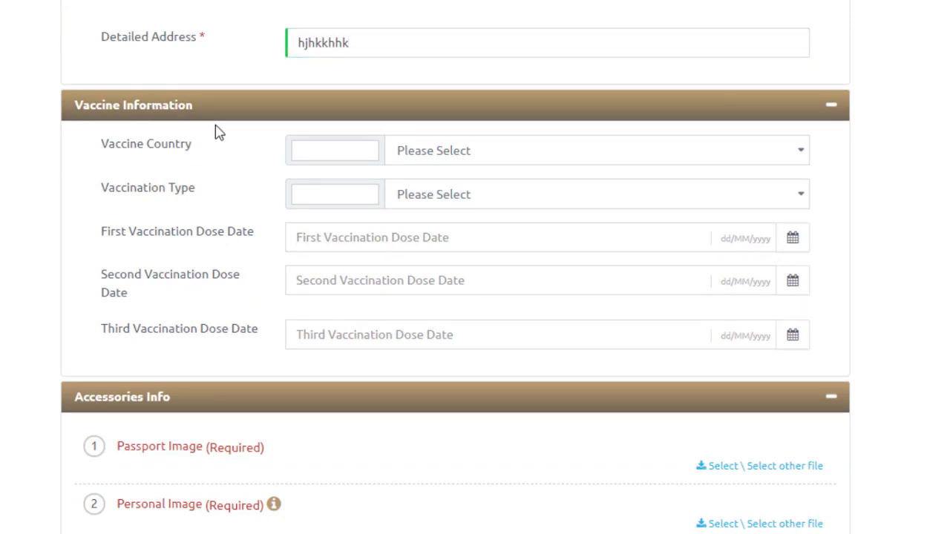
Choose PAKISTAN as vaccine country and Sinovac (CoronaVac) as vaccination type
left_click(588, 157)
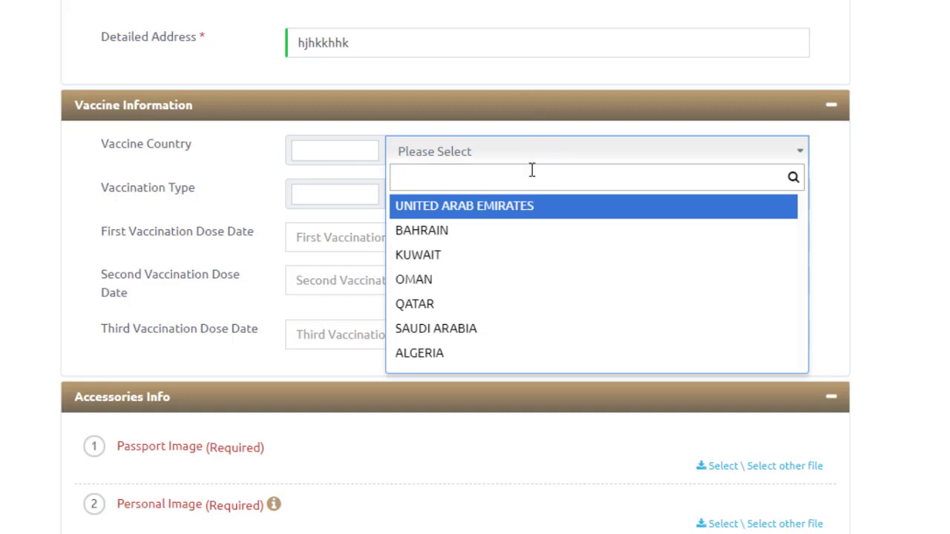
type("paki")
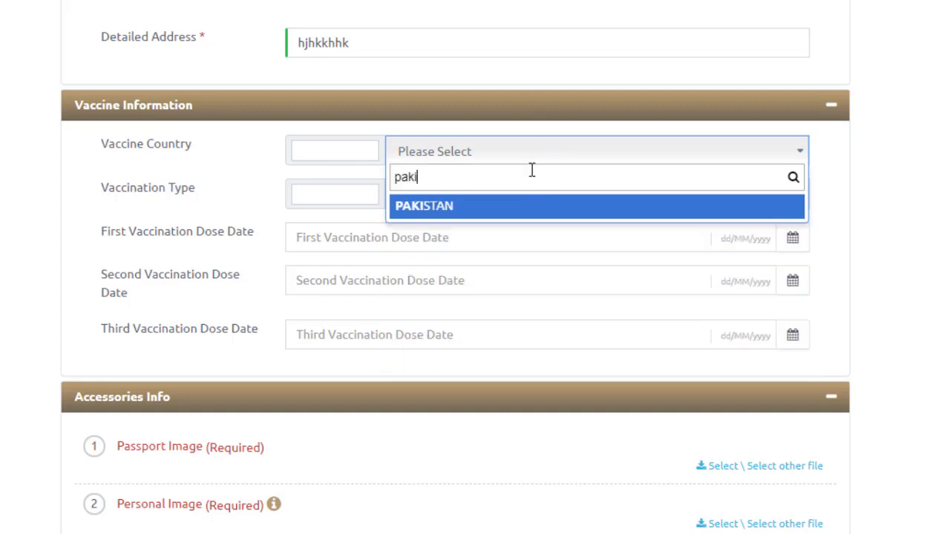
left_click(474, 214)
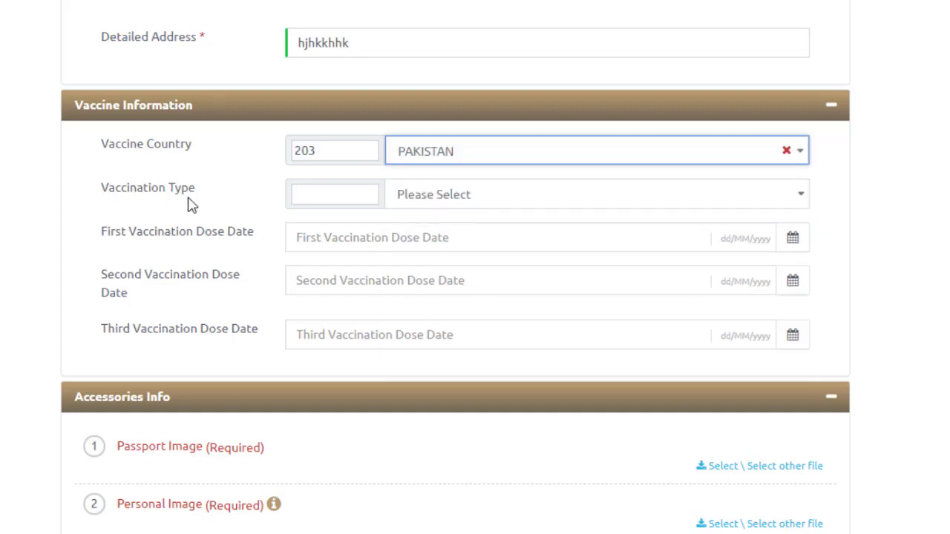
left_click(511, 203)
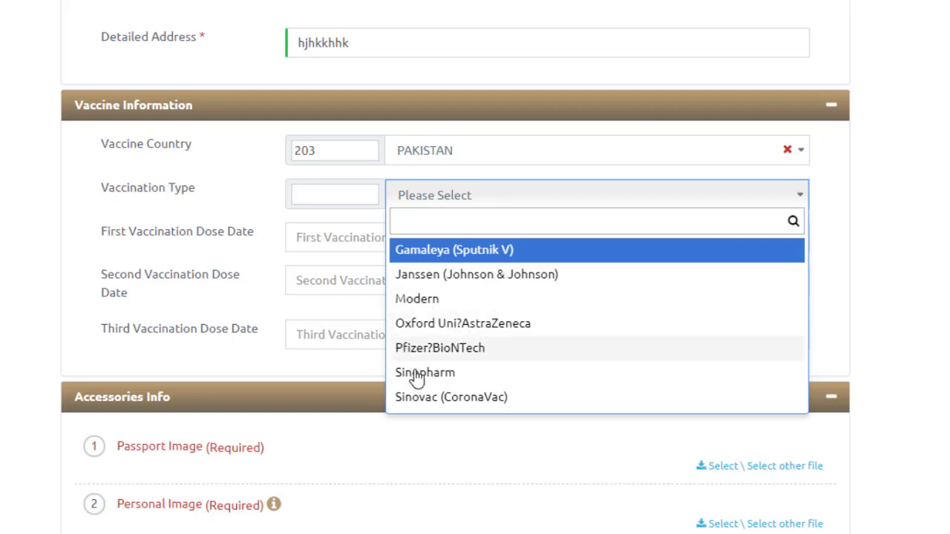
left_click(463, 401)
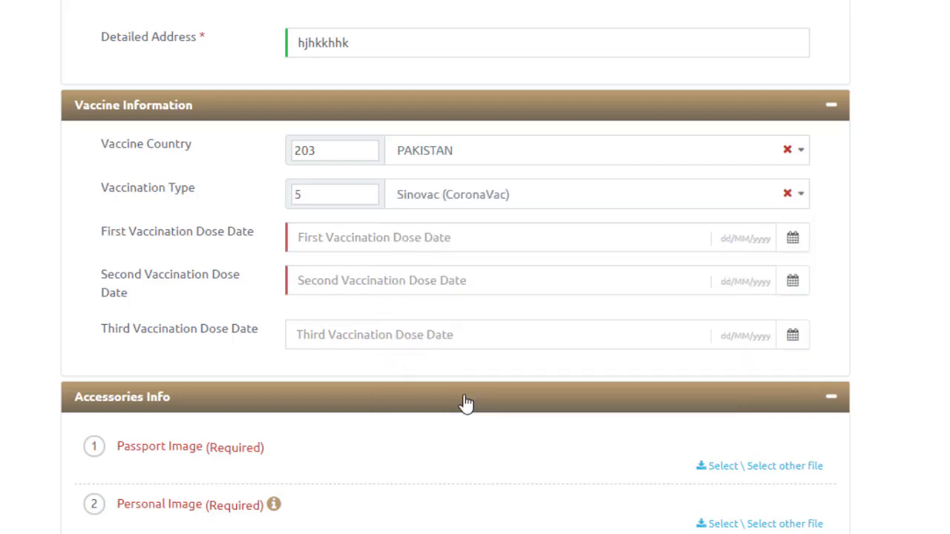
Set the first vaccination dose date to 24/12/2020
left_click(418, 246)
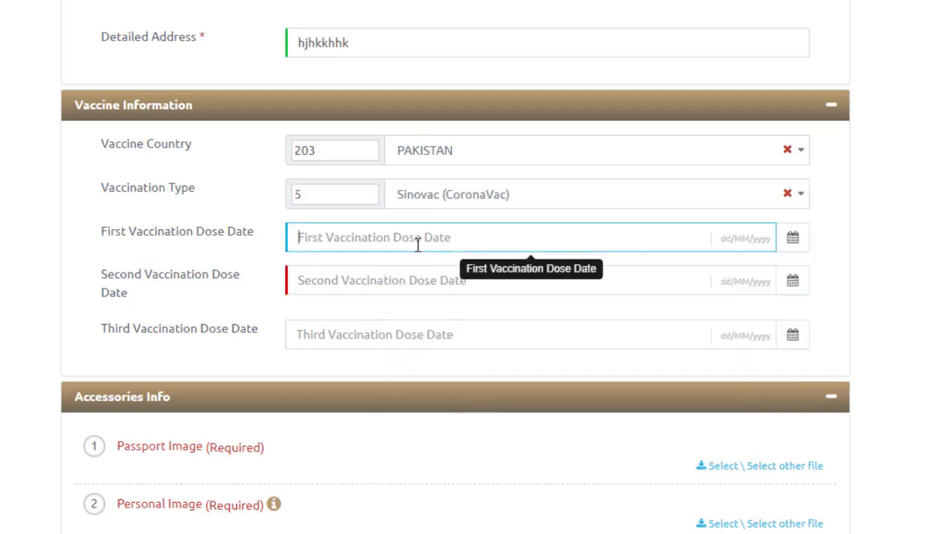
left_click(794, 239)
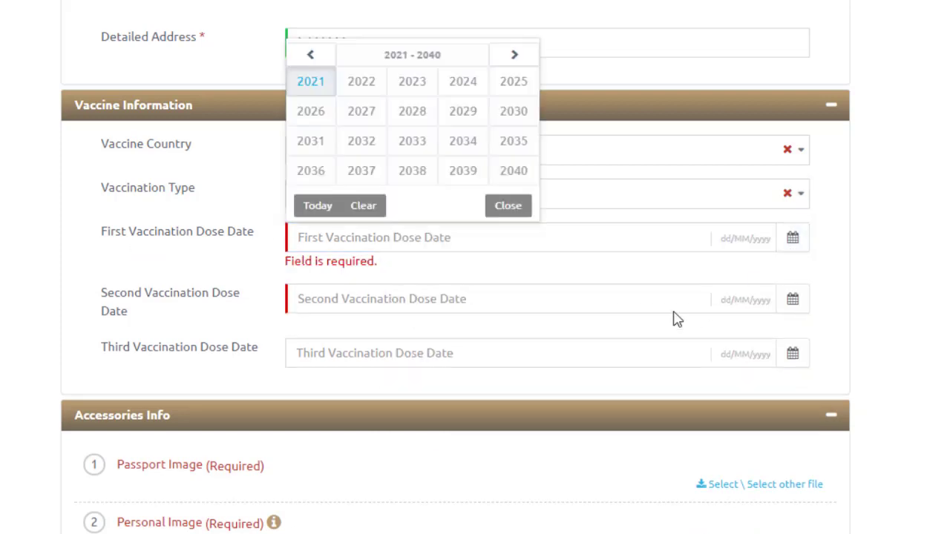
left_click(321, 58)
left_click(513, 171)
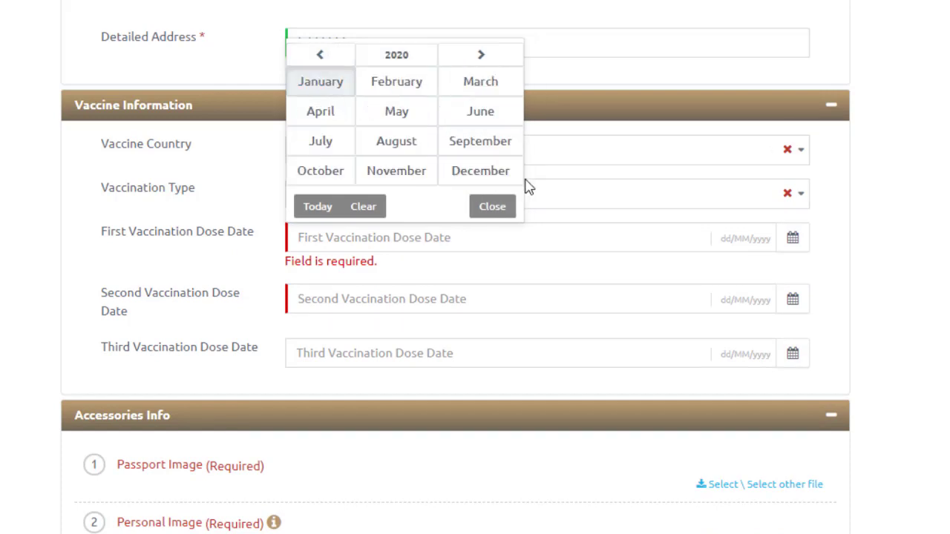
left_click(482, 170)
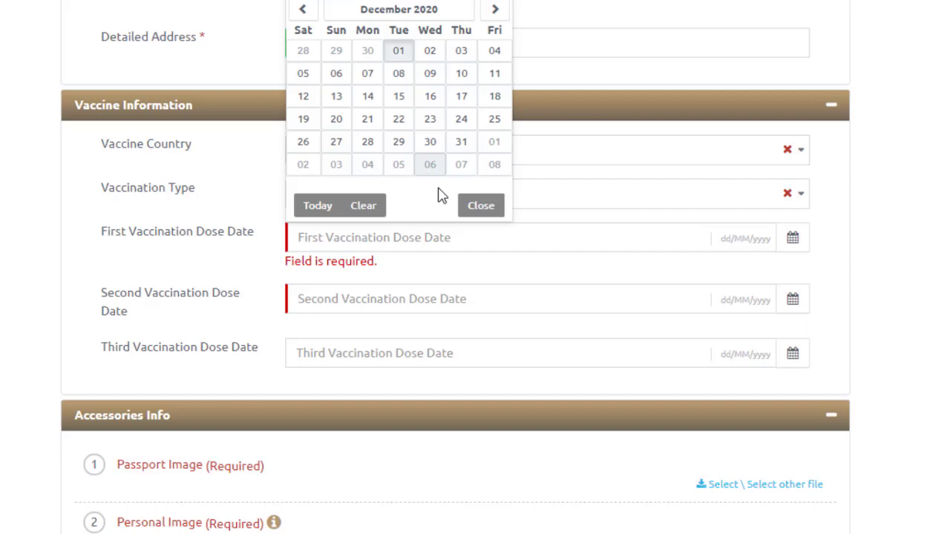
left_click(462, 121)
Set the second vaccination dose date to 06/09/2021
left_click(792, 280)
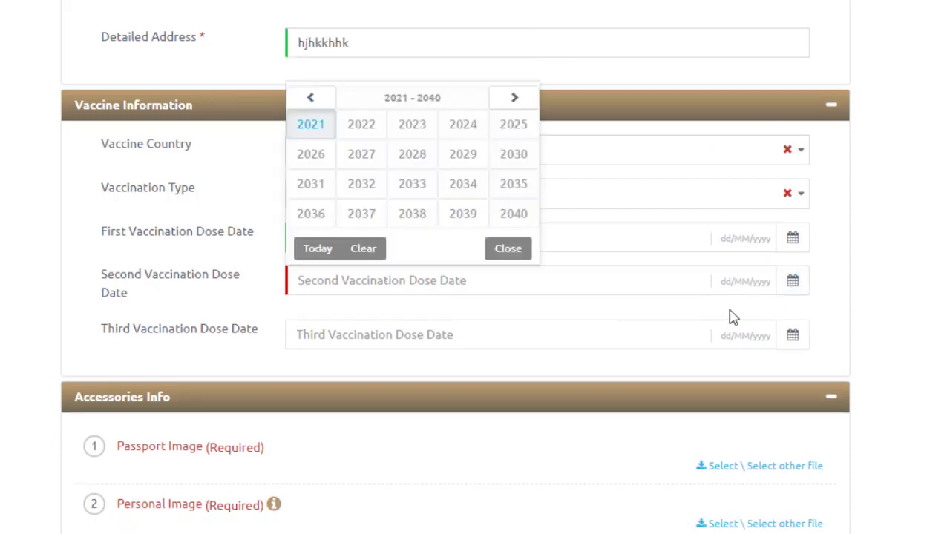
left_click(314, 128)
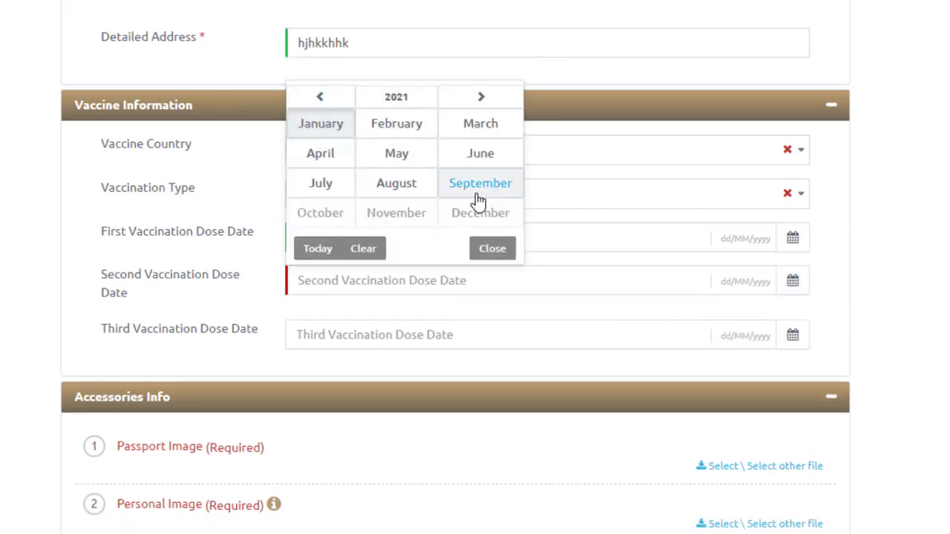
left_click(479, 191)
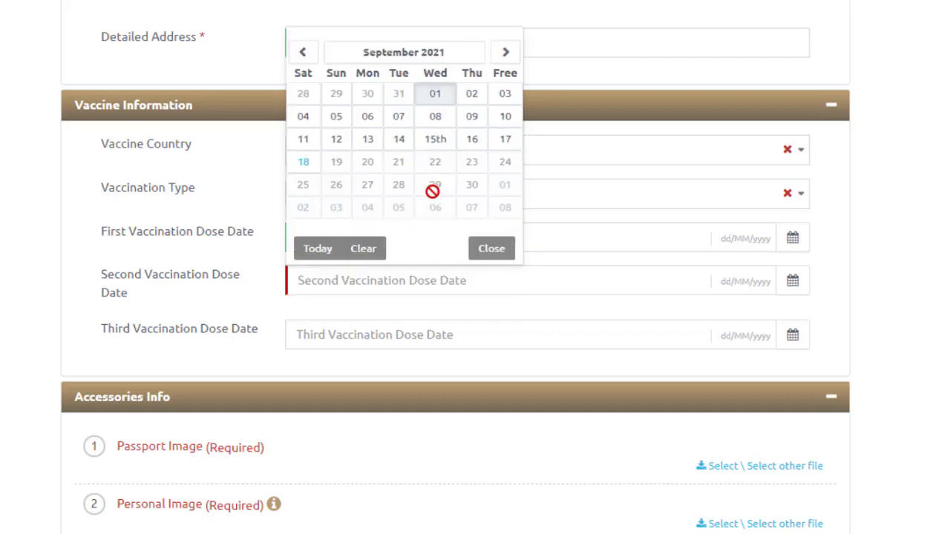
left_click(405, 121)
scroll(511, 343, "down", 1)
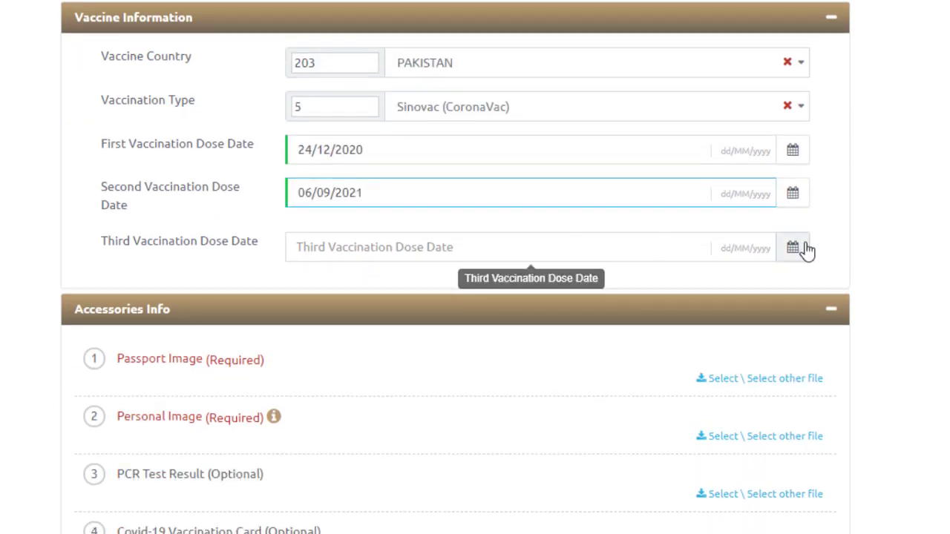
scroll(923, 282, "down", 2)
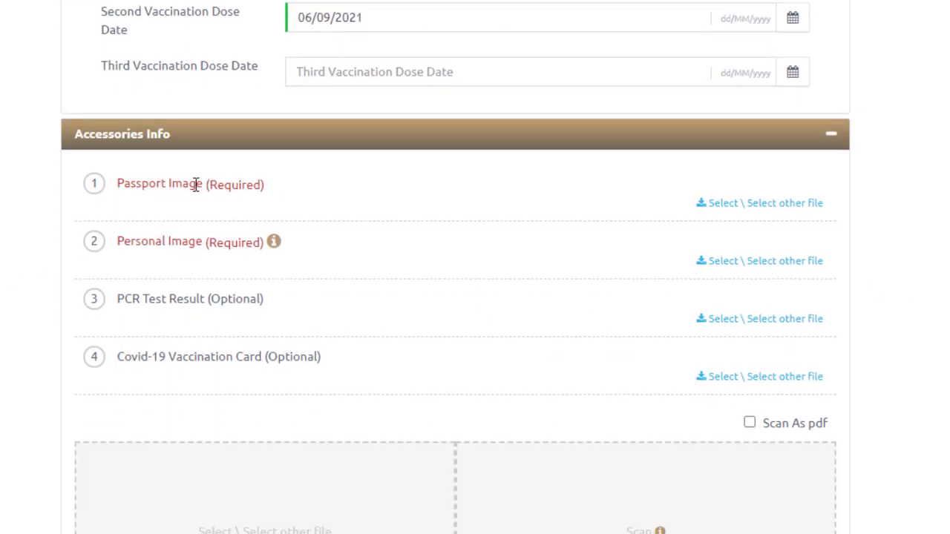
scroll(111, 248, "down", 1)
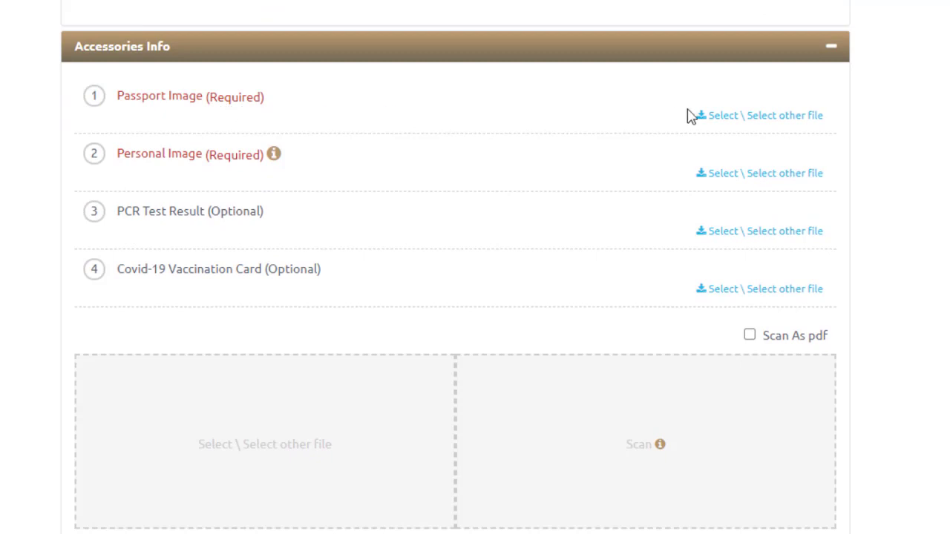
triple_click(252, 97)
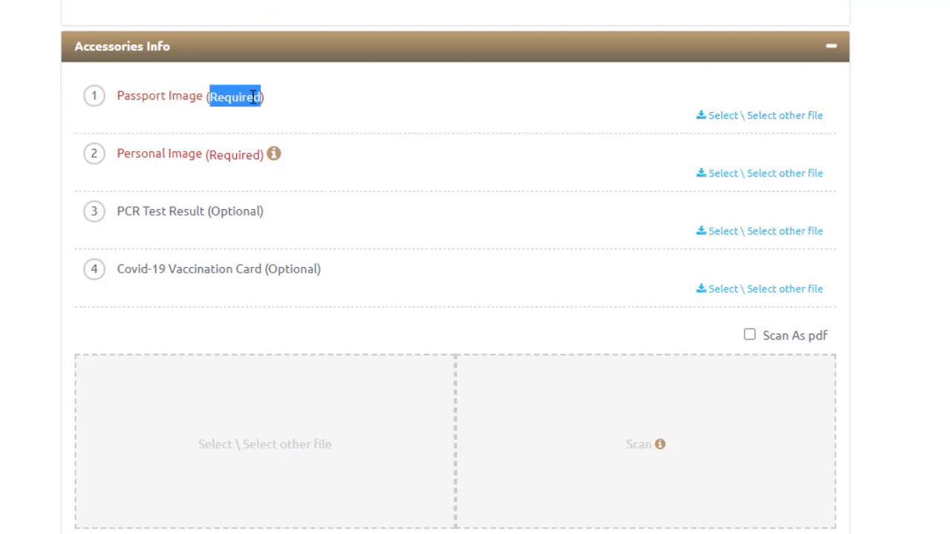
left_click(426, 102)
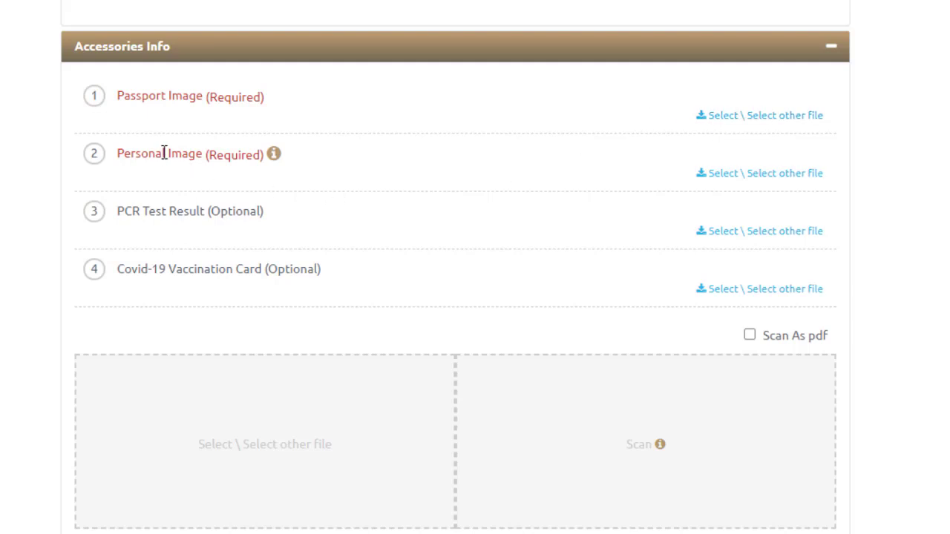
left_click_drag(164, 153, 191, 158)
left_click(226, 179)
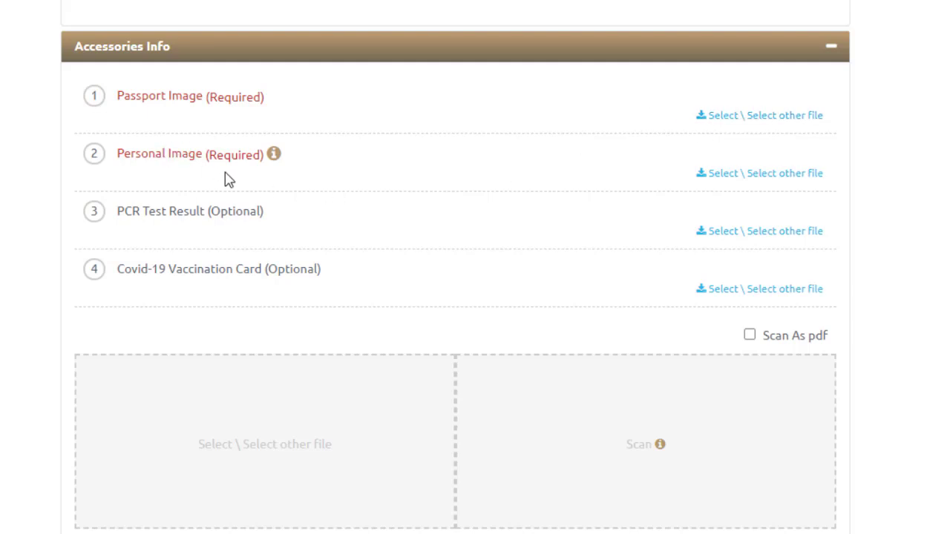
left_click(746, 176)
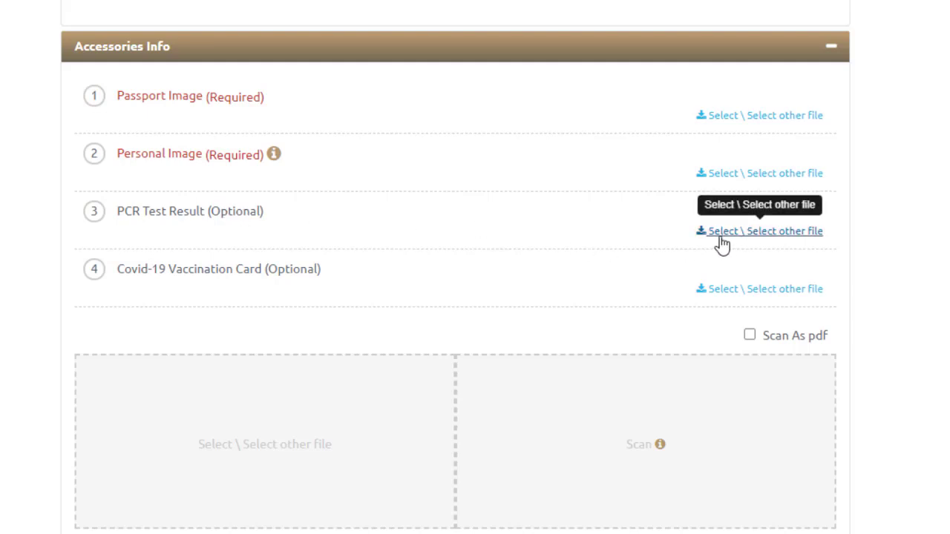
left_click_drag(226, 216, 263, 216)
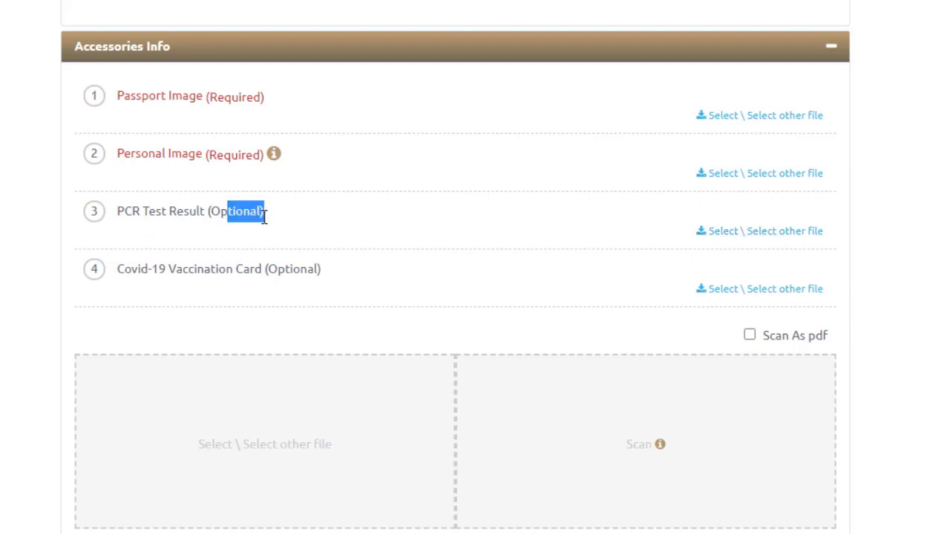
left_click(205, 296)
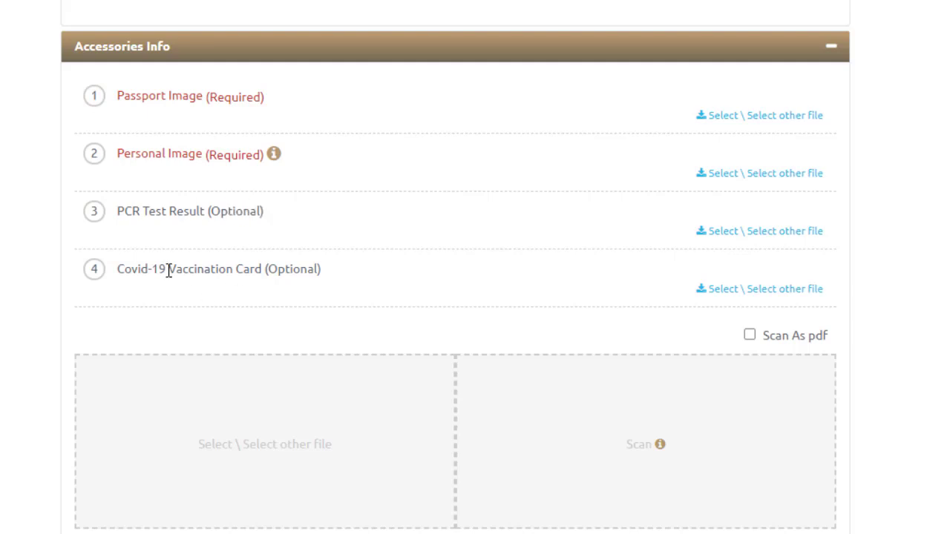
left_click_drag(280, 272, 307, 273)
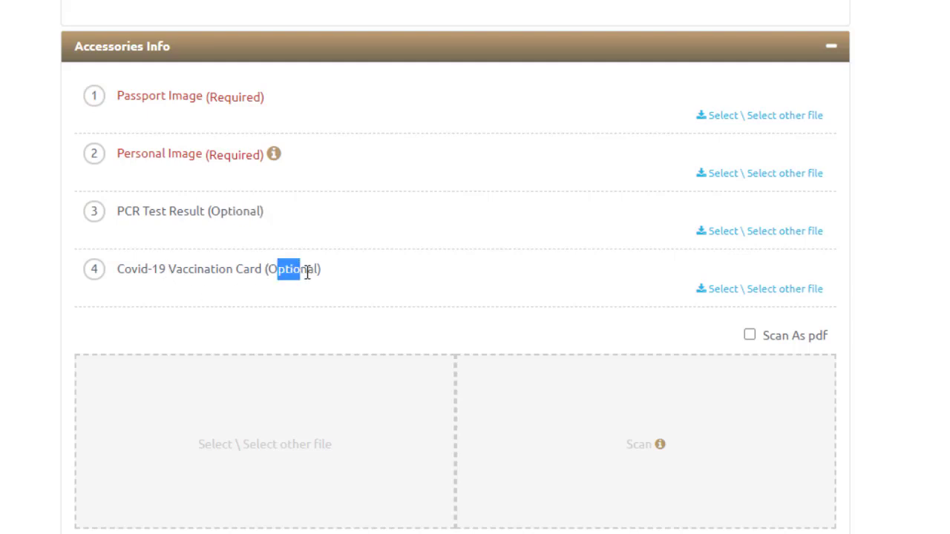
left_click(4, 319)
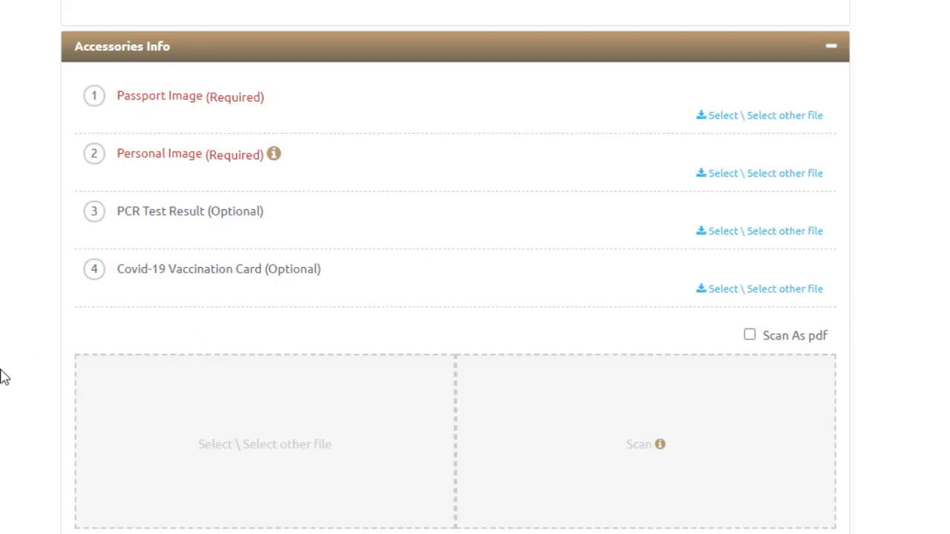
Review the allowed attachment types and 2 MB size limit, then tick the declaration checkbox
scroll(4, 386, "down", 2)
scroll(100, 464, "down", 1)
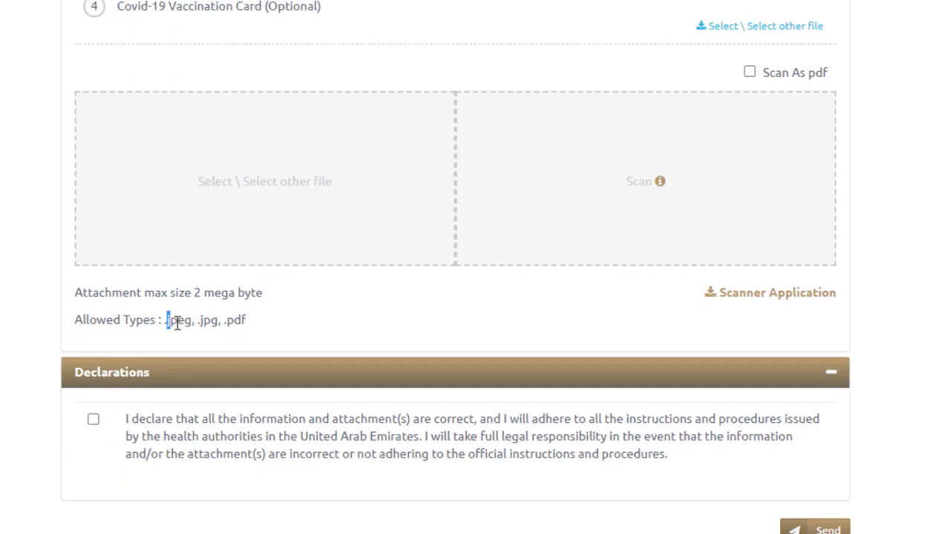
left_click_drag(177, 324, 245, 322)
left_click(244, 320)
left_click_drag(210, 295, 261, 296)
left_click(259, 295)
left_click(94, 421)
scroll(123, 430, "down", 2)
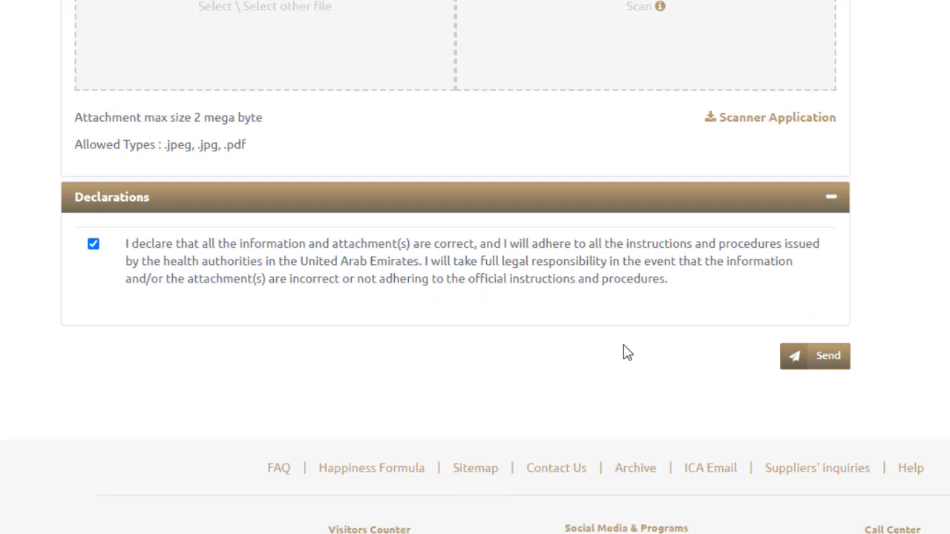
scroll(522, 375, "up", 8)
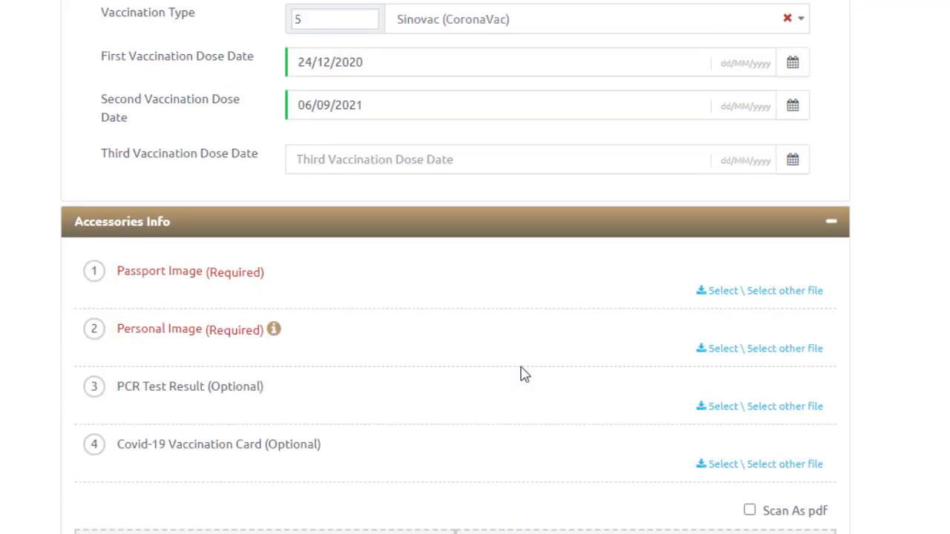
scroll(522, 374, "up", 18)
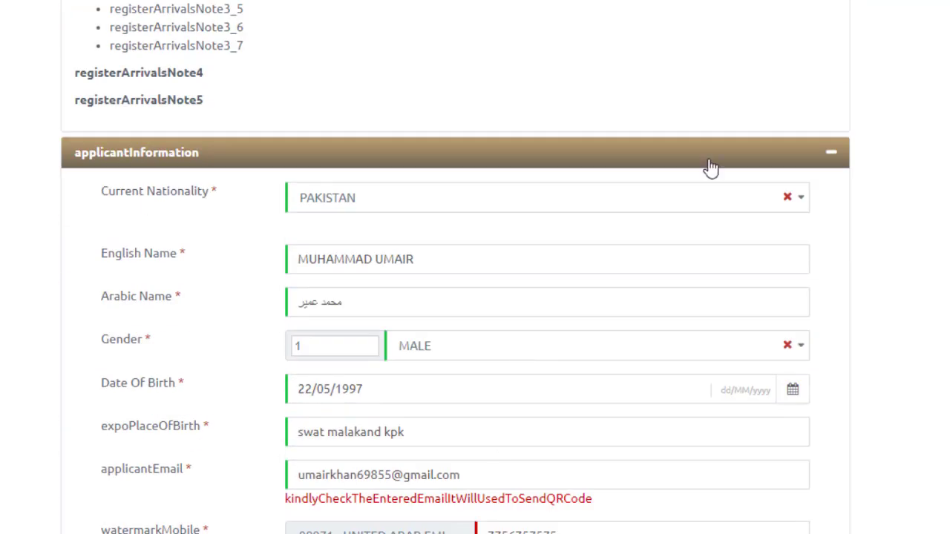
scroll(711, 168, "up", 2)
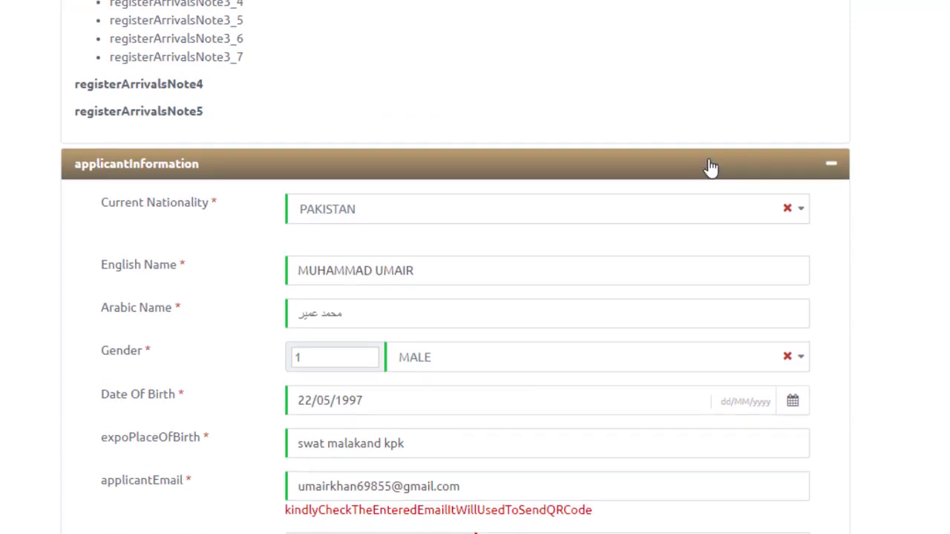
scroll(710, 168, "up", 5)
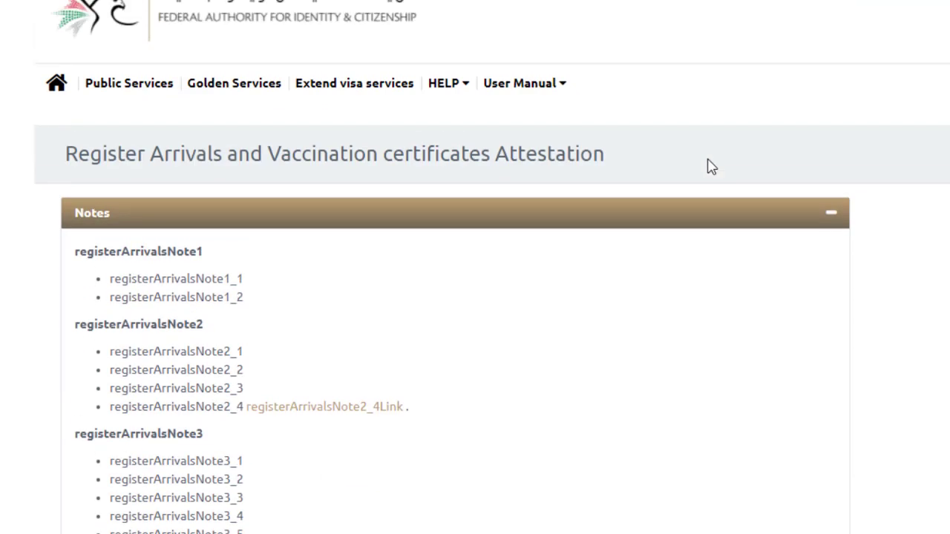